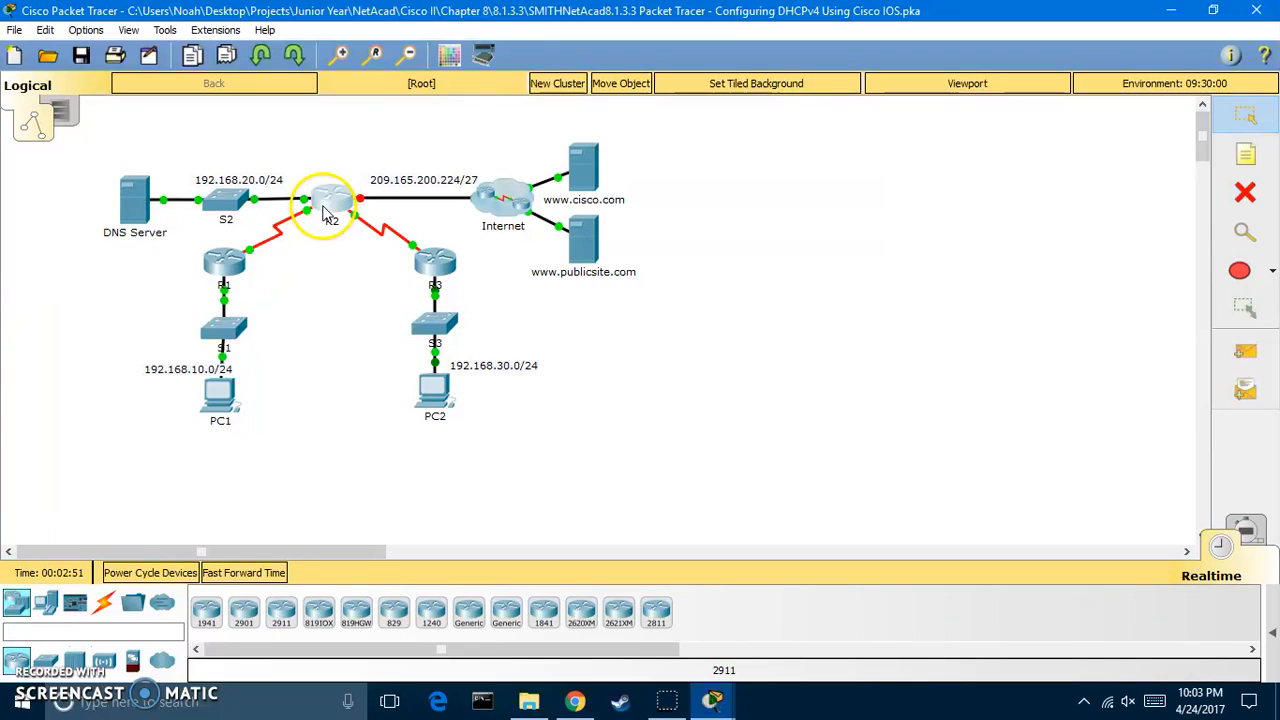
Open R2's command line and begin the 'ip dhcp excluded-address' command
{"action": "mouse_move", "coordinate": [336, 205]}
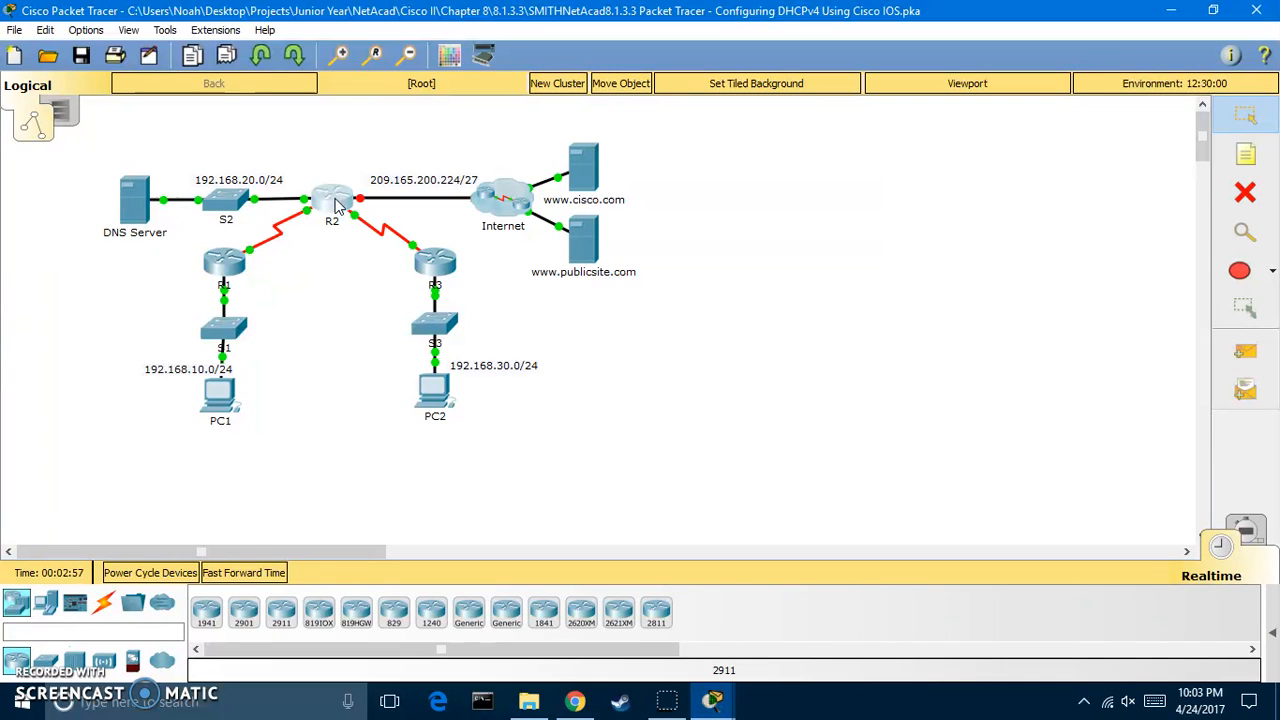
{"action": "left_click", "coordinate": [336, 205]}
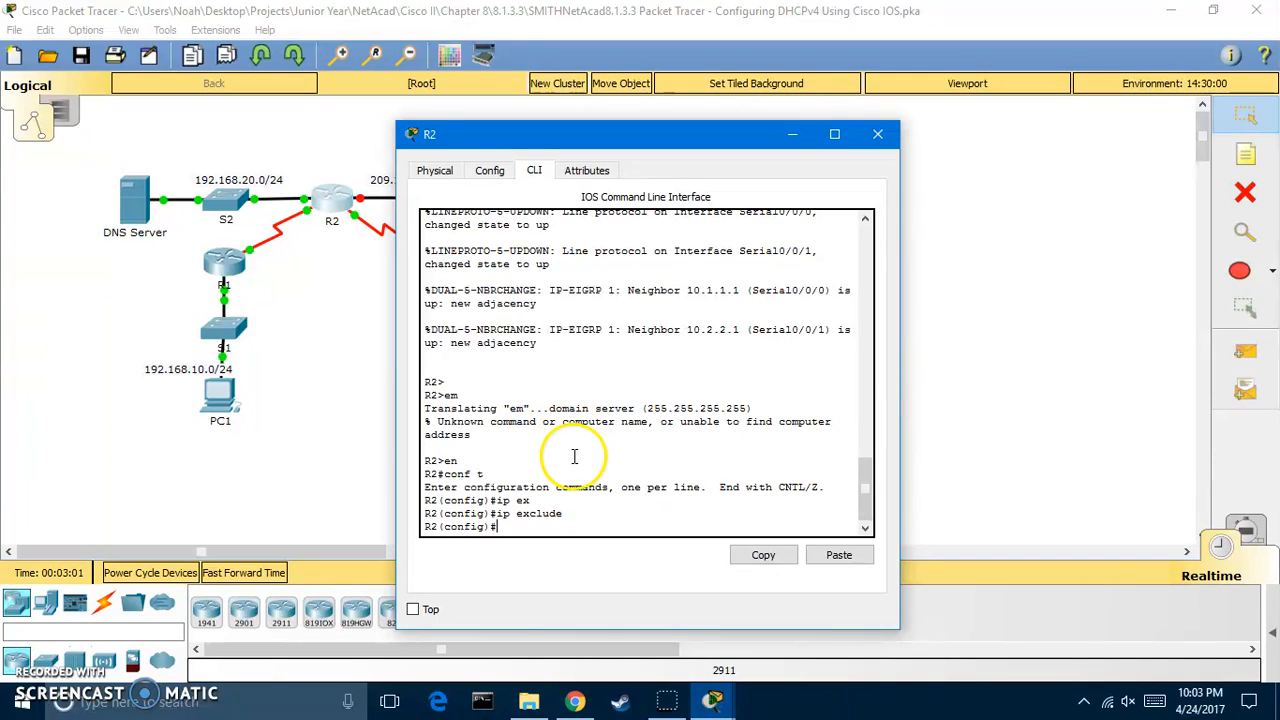
{"action": "type", "text": "ip dhcp e"}
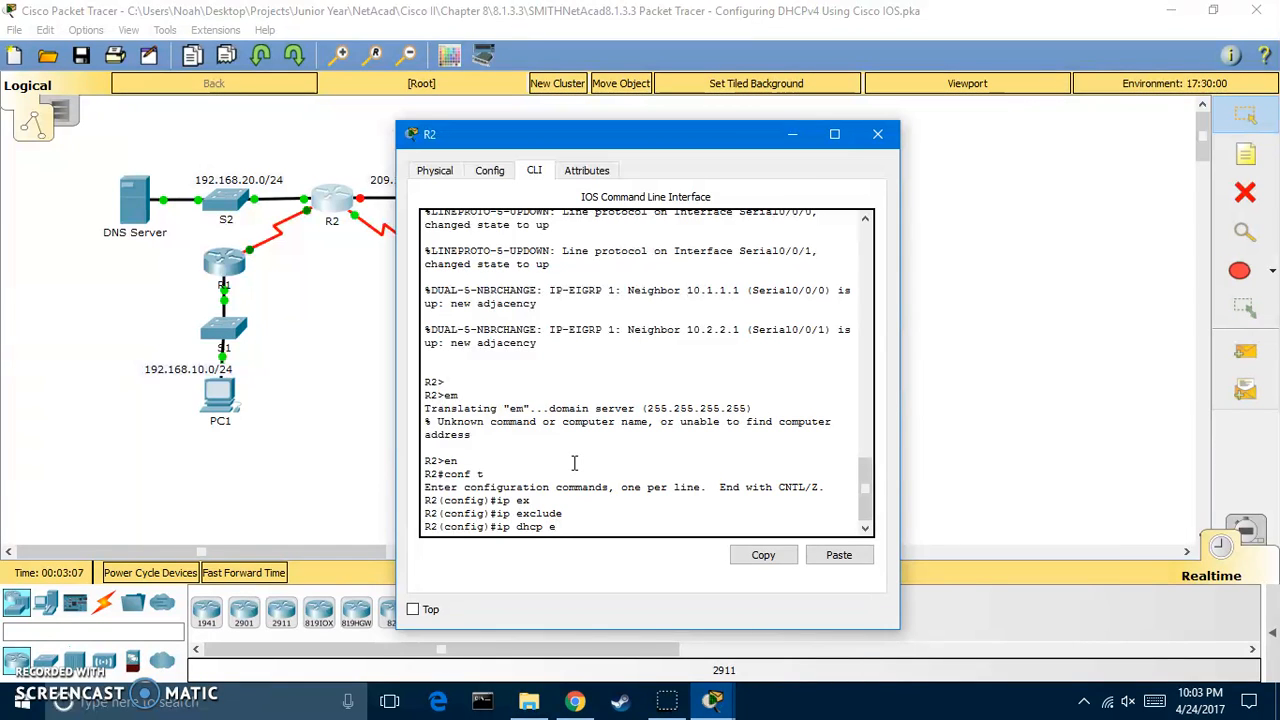
{"action": "type", "text": "x"}
{"action": "key", "text": "Tab"}
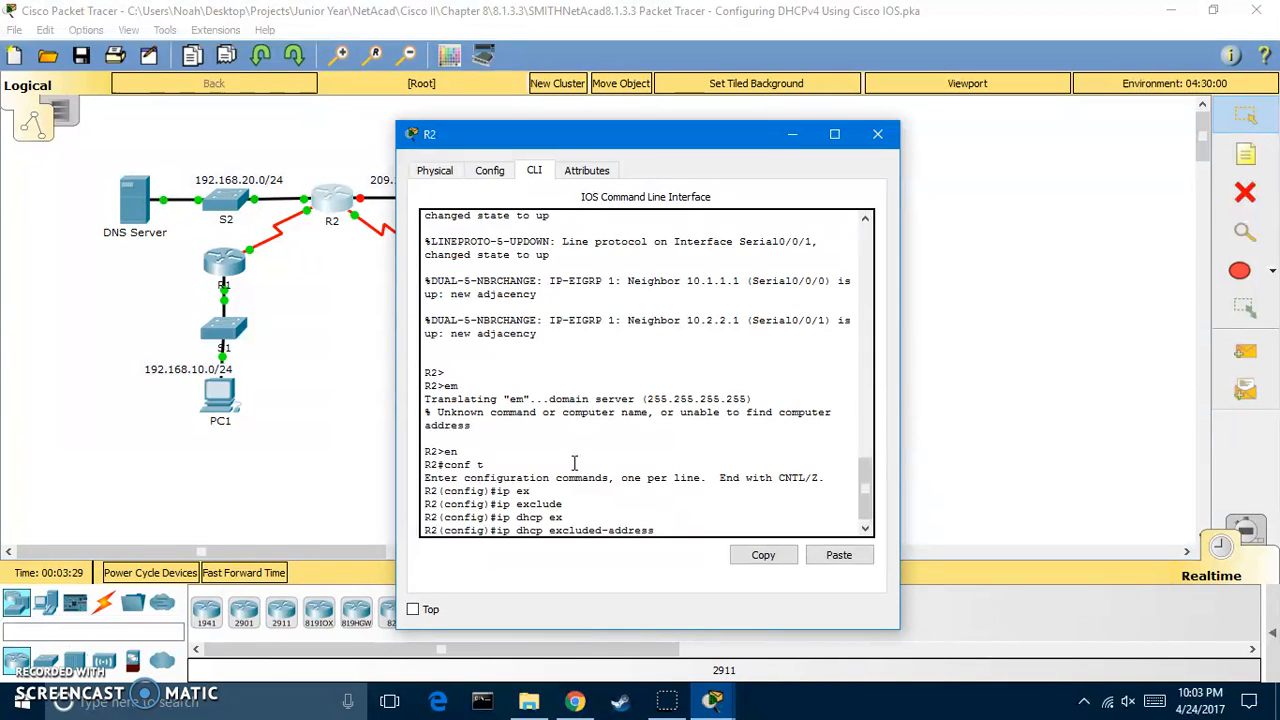
Exclude 192.168.10.1–192.168.10.10 and 192.168.30.1–192.168.30.10 from DHCP on R2
{"action": "left_click_drag", "start_coordinate": [667, 140], "coordinate": [942, 102]}
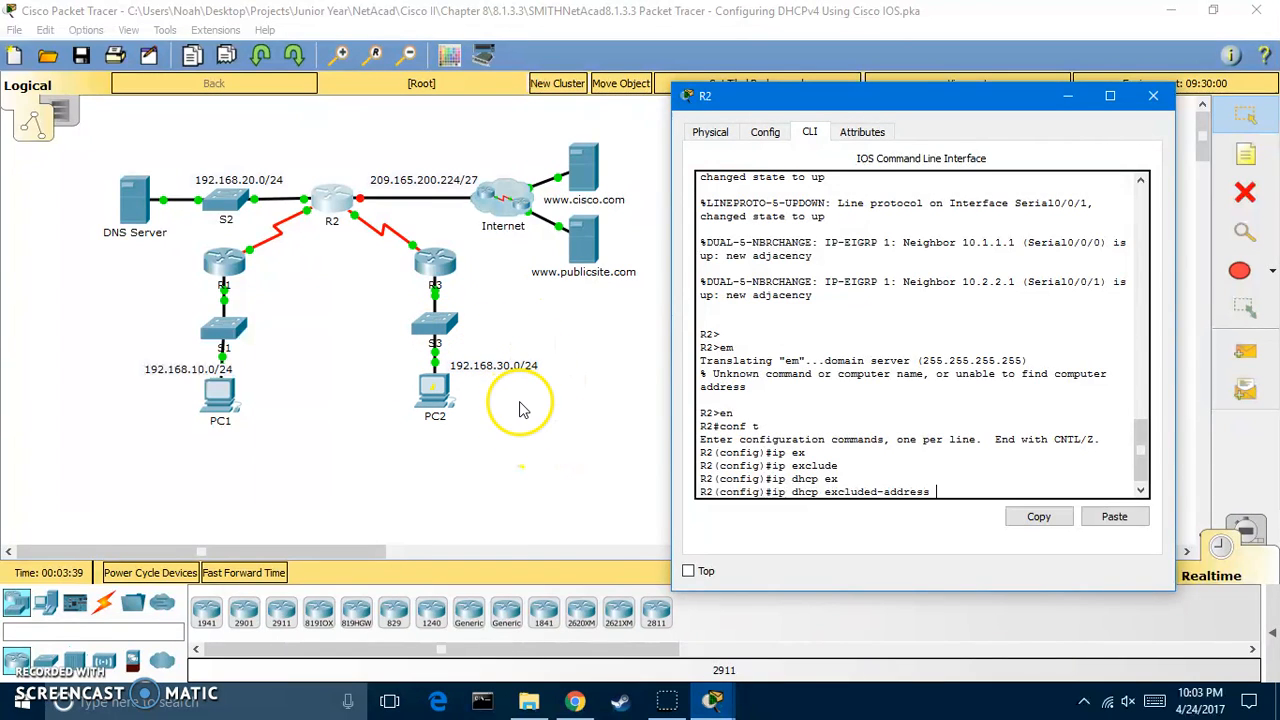
{"action": "type", "text": "192.168.10.1"}
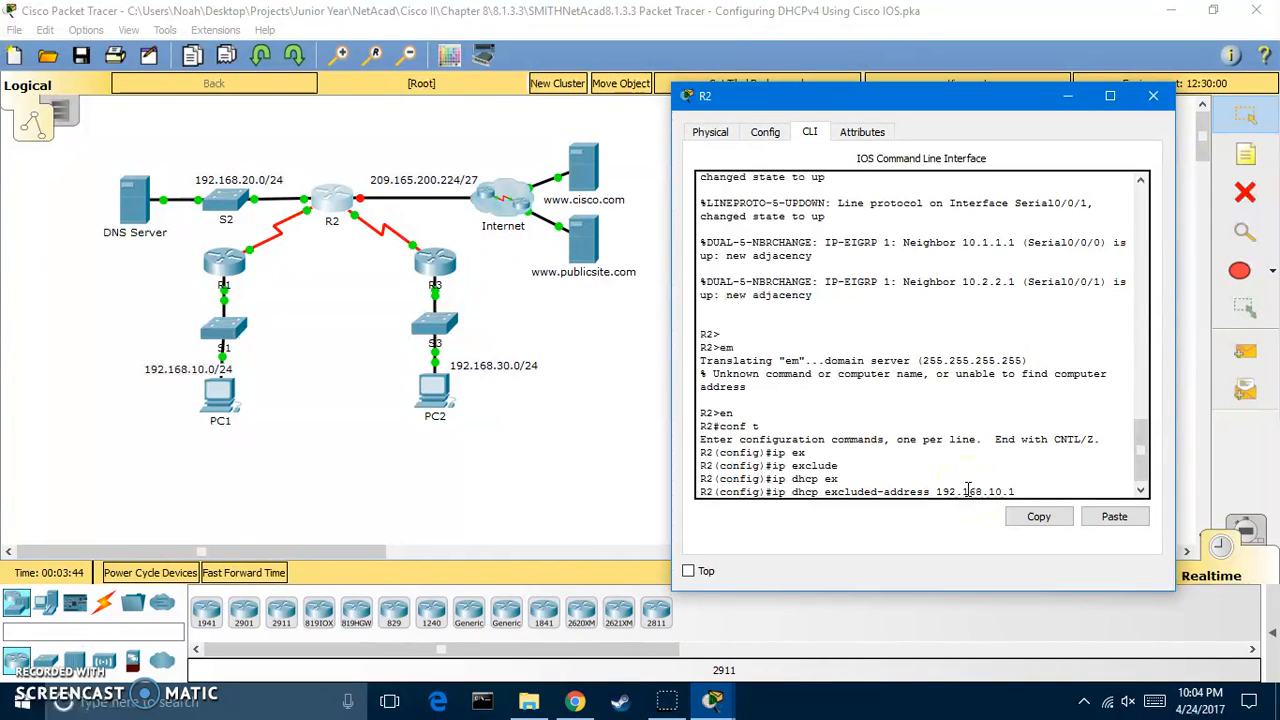
{"action": "type", "text": " 192.168.10."}
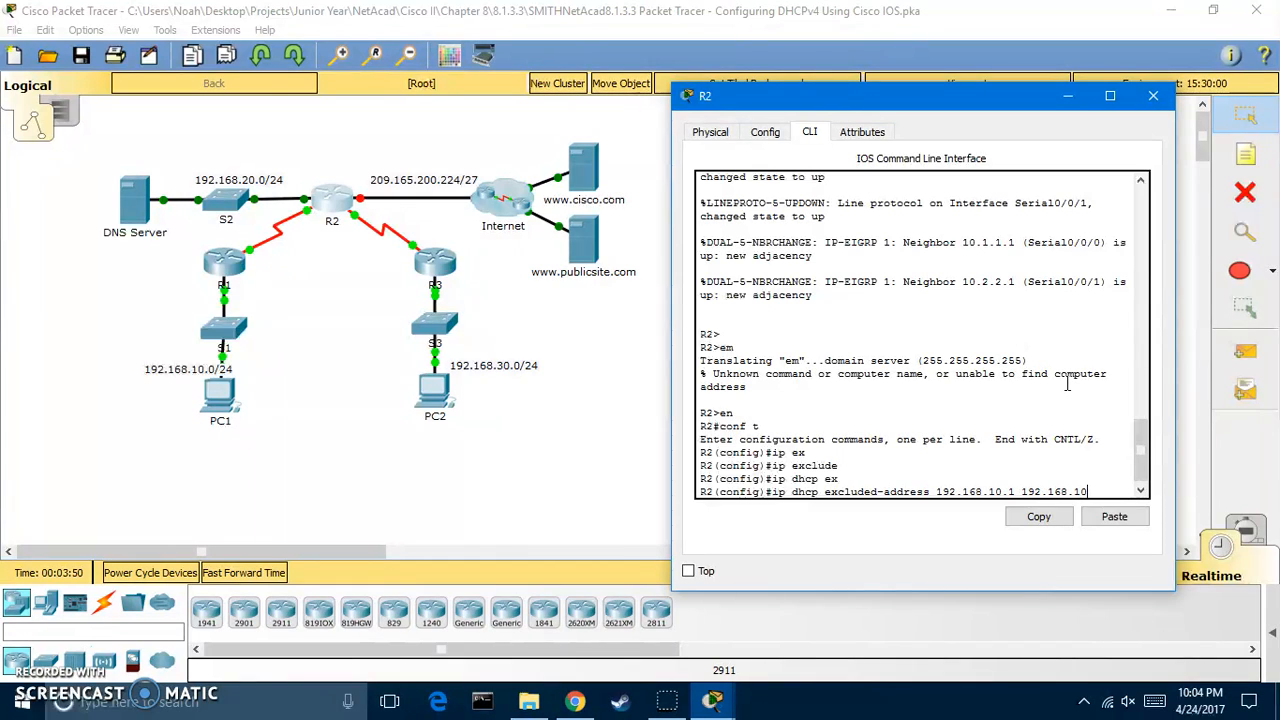
{"action": "type", "text": "10"}
{"action": "key", "text": "Return"}
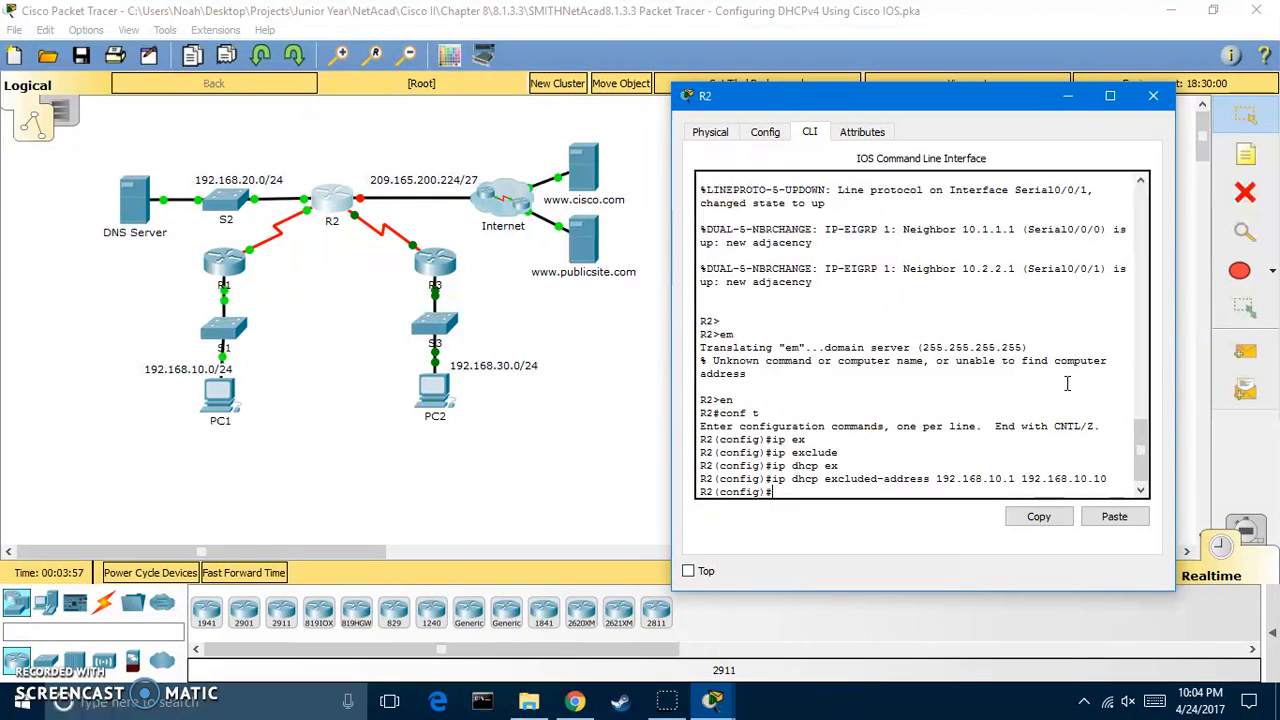
{"action": "key", "text": "Up"}
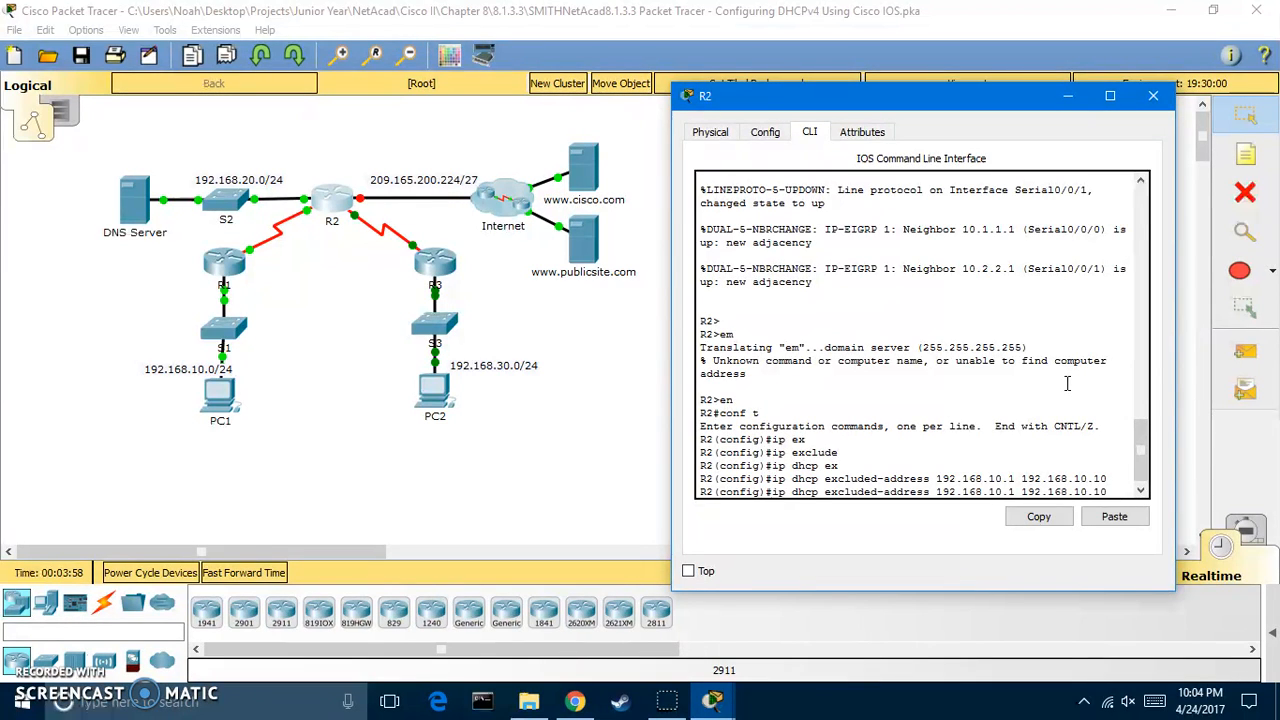
{"action": "key", "text": "BackSpace"}
{"action": "key", "text": "BackSpace"}
{"action": "key", "text": "BackSpace"}
{"action": "key", "text": "BackSpace"}
{"action": "key", "text": "BackSpace"}
{"action": "key", "text": "BackSpace"}
{"action": "key", "text": "BackSpace"}
{"action": "key", "text": "BackSpace"}
{"action": "key", "text": "BackSpace"}
{"action": "key", "text": "BackSpace"}
{"action": "key", "text": "BackSpace"}
{"action": "key", "text": "BackSpace"}
{"action": "key", "text": "BackSpace"}
{"action": "key", "text": "BackSpace"}
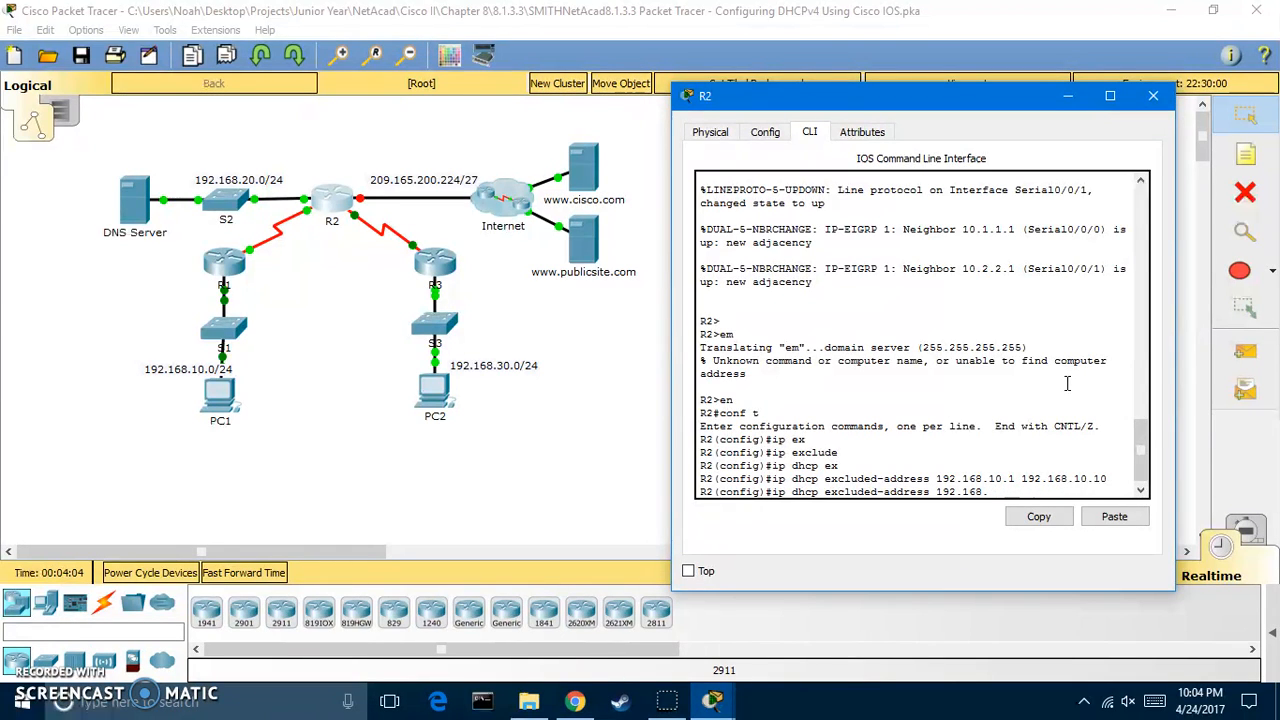
{"action": "type", "text": "30.1 192.168.30.10"}
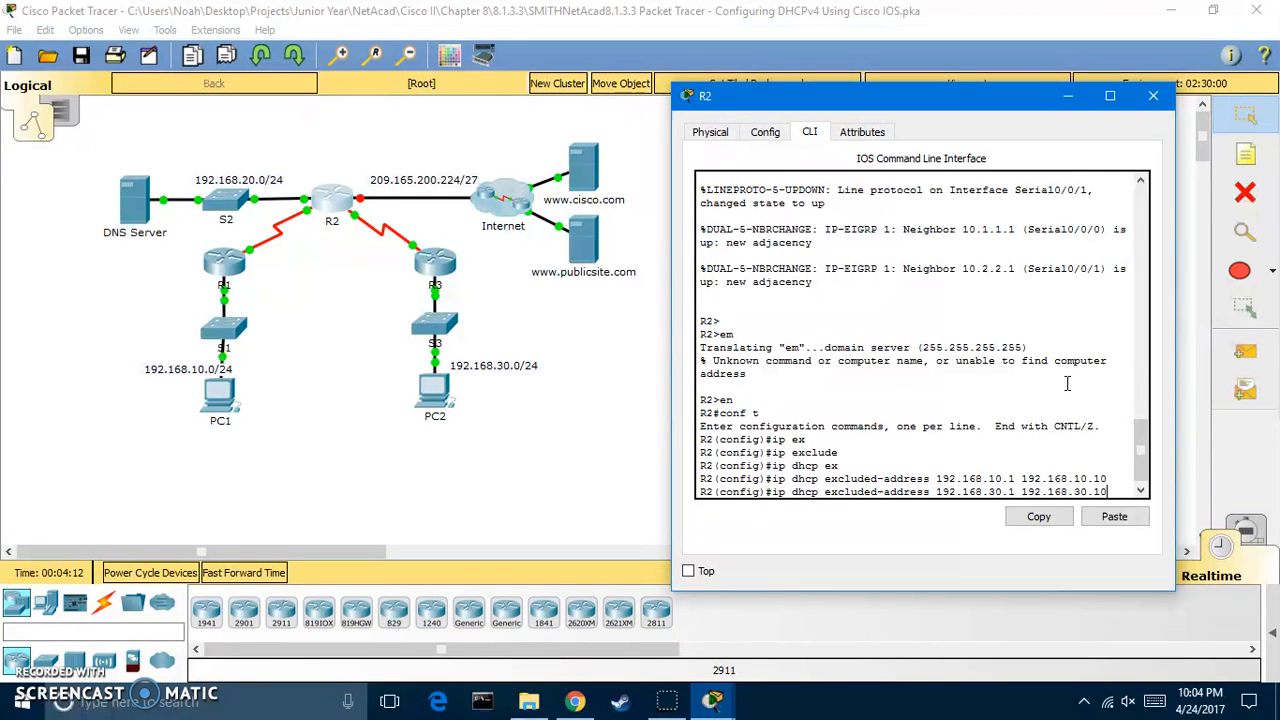
{"action": "key", "text": "Return"}
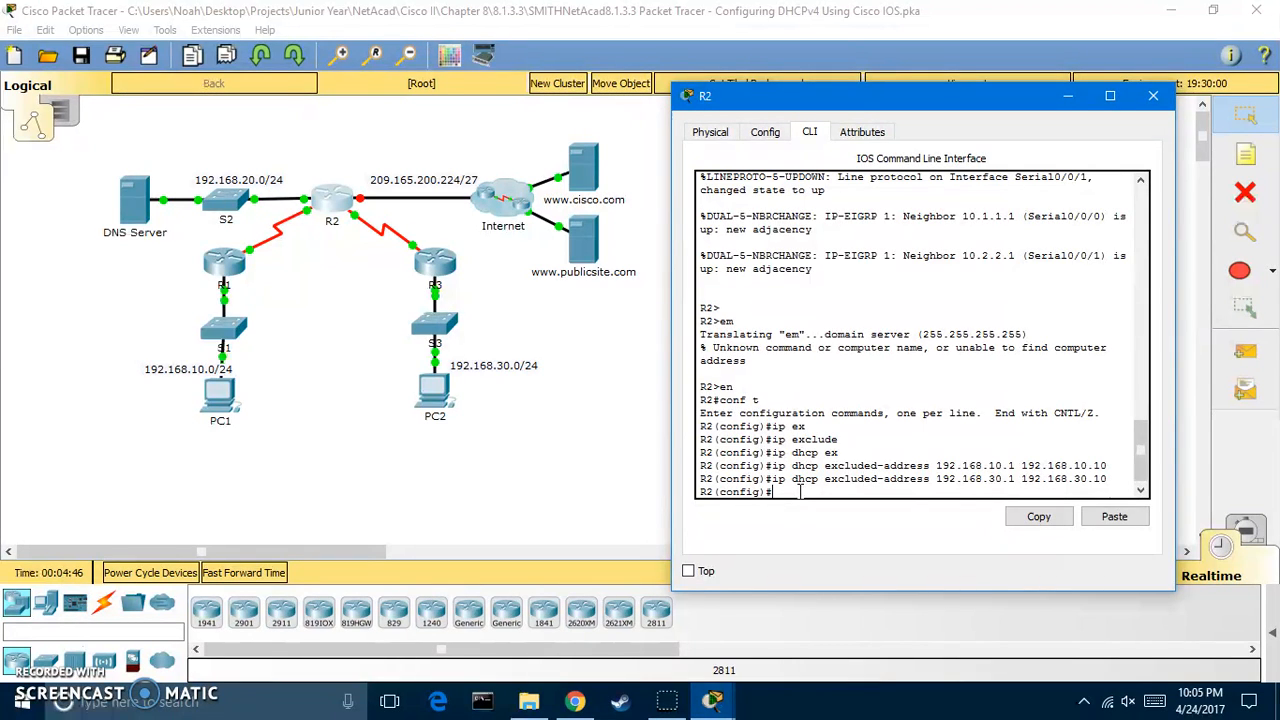
Create DHCP pool R1-LAN on R2, correcting the pool name's capitalization
{"action": "type", "text": "netw"}
{"action": "type", "text": "ork"}
{"action": "type", "text": "ip "}
{"action": "type", "text": "dhc"}
{"action": "key", "text": "BackSpace"}
{"action": "type", "text": "hcp pool R1-Lan"}
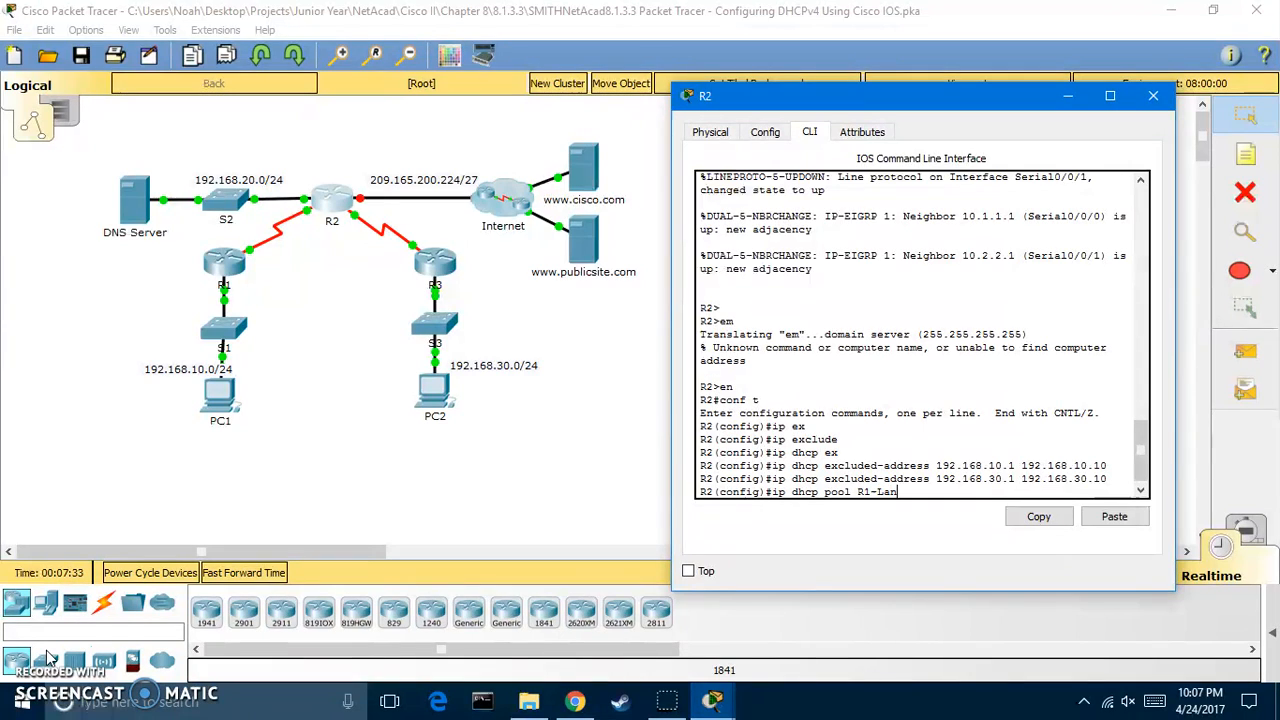
{"action": "key", "text": "BackSpace"}
{"action": "key", "text": "BackSpace"}
{"action": "type", "text": "AN"}
{"action": "key", "text": "Return"}
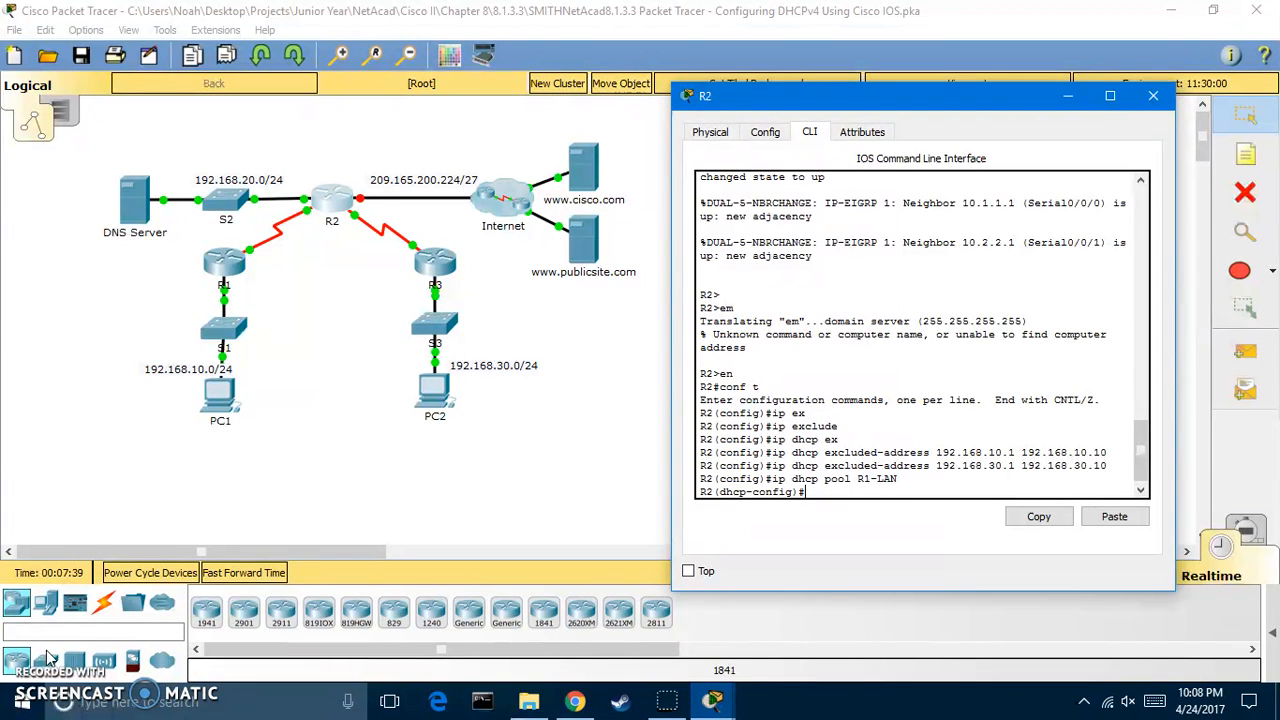
Assign pool network 192.168.10.0 255.255.255.0 and begin the dns-server command
{"action": "type", "text": "network 192.168.10.0 255.255.255.0"}
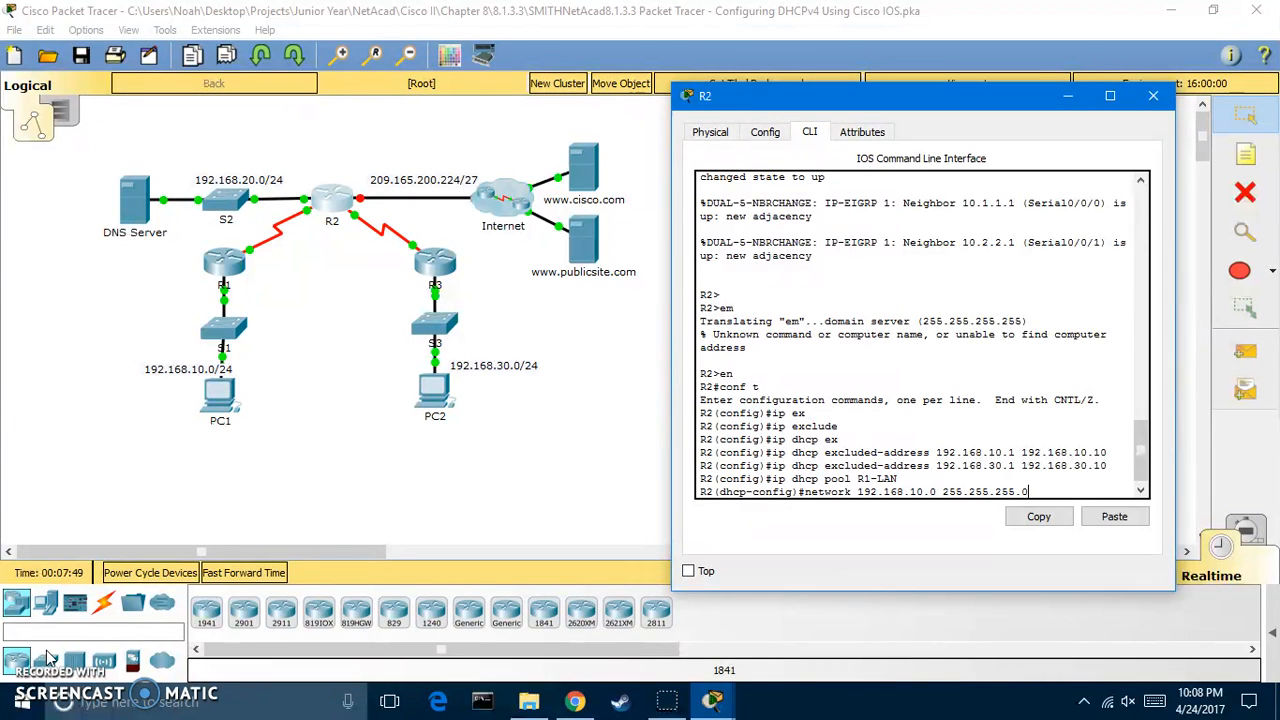
{"action": "key", "text": "Return"}
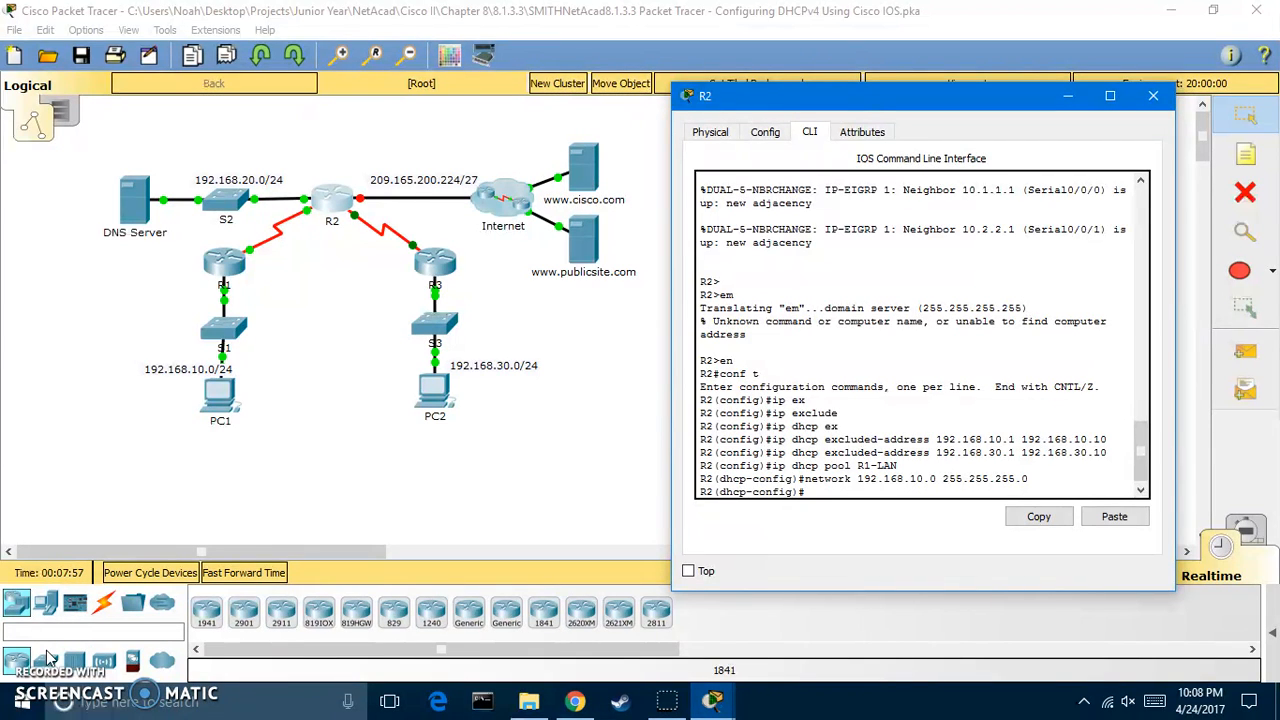
{"action": "type", "text": "dns-server"}
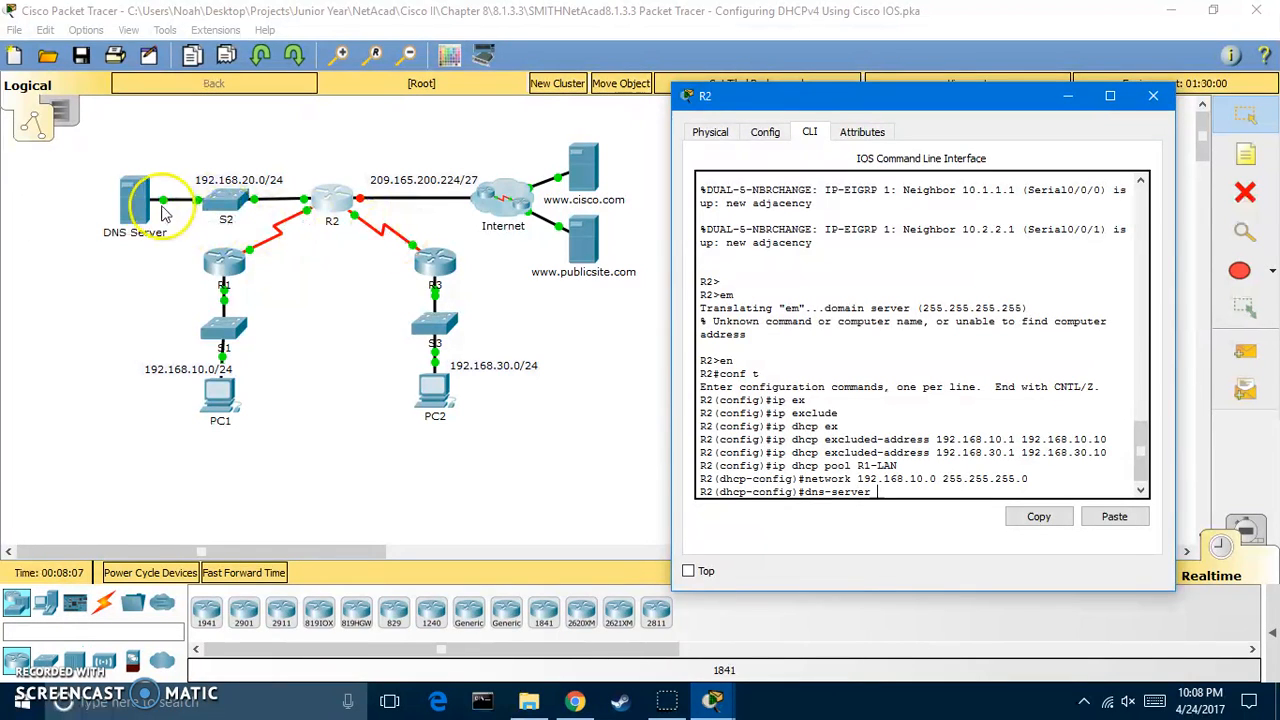
Give R1-LAN DNS server 192.168.20.254 and default router 192.168.10.1, then exit the pool
{"action": "left_click", "coordinate": [737, 300]}
{"action": "type", "text": "192.168."}
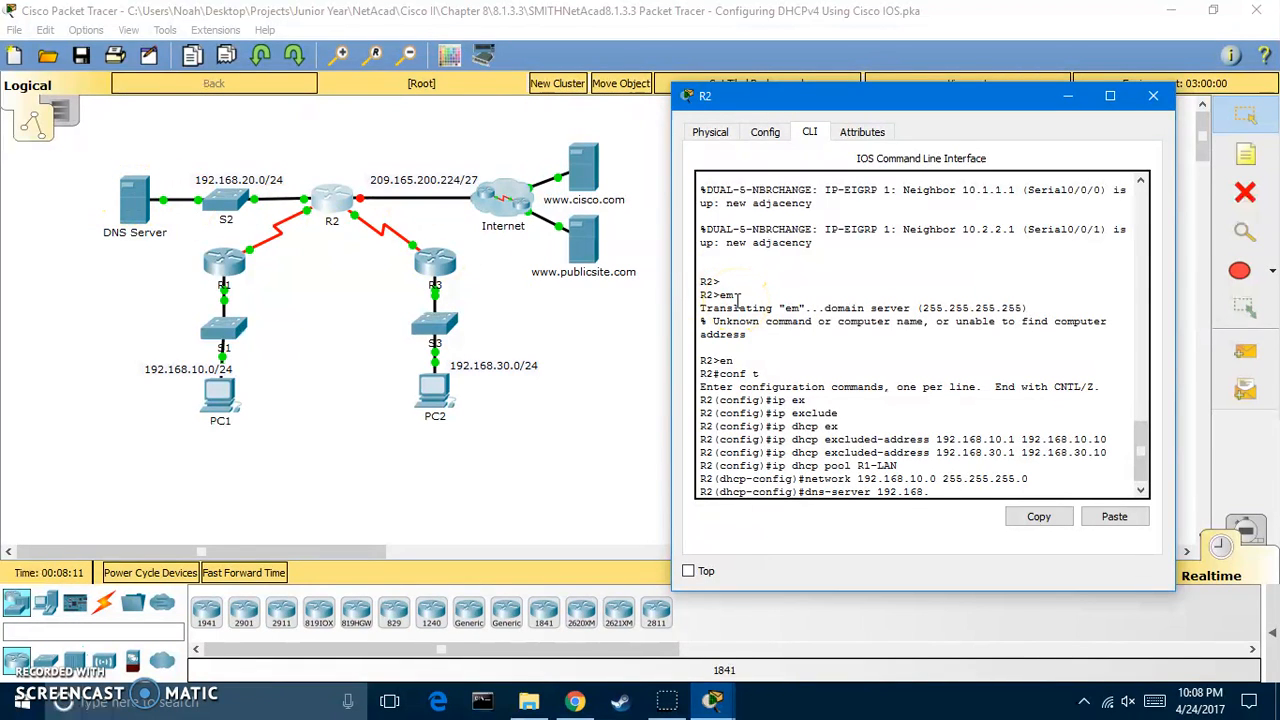
{"action": "type", "text": "20.254"}
{"action": "key", "text": "Return"}
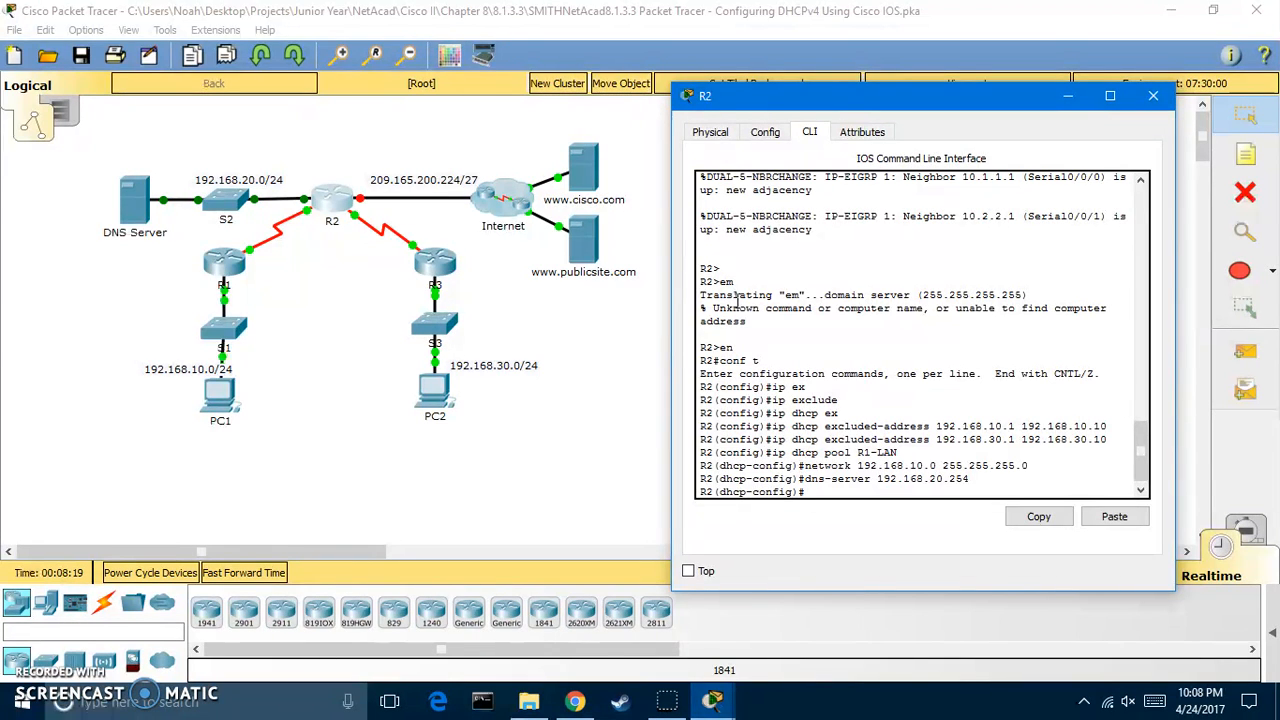
{"action": "type", "text": "default-router "}
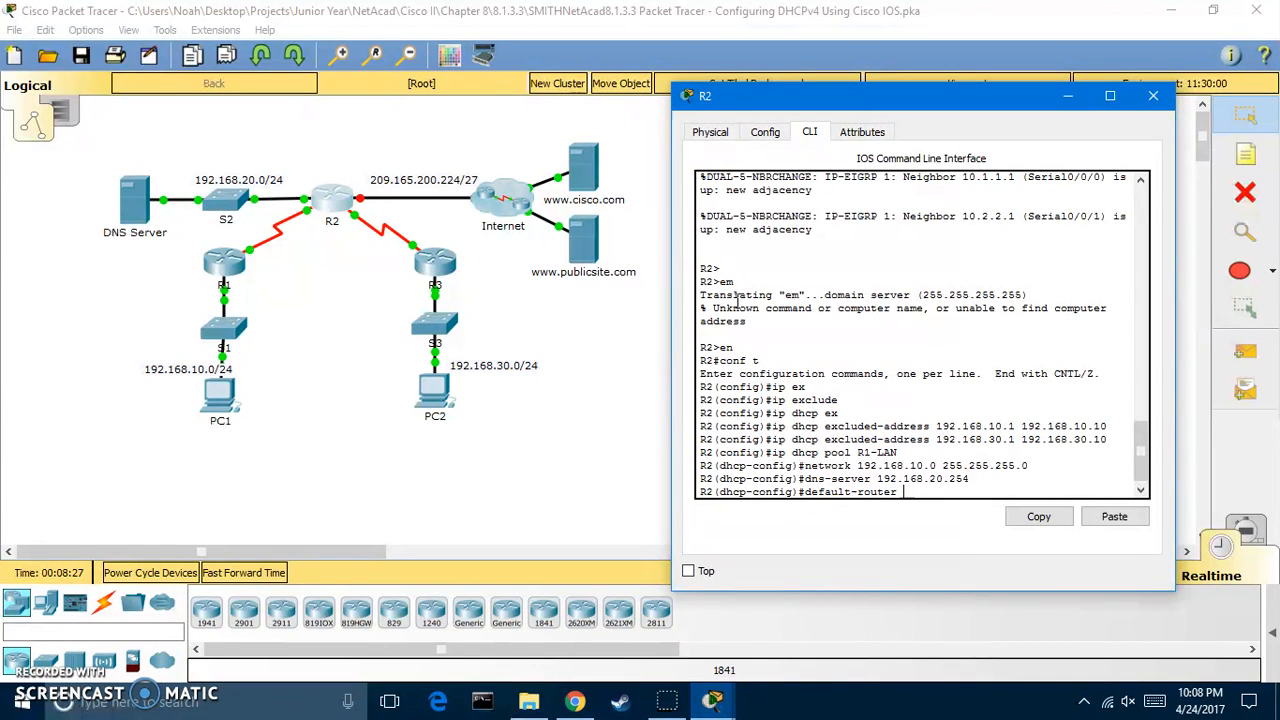
{"action": "type", "text": "192.168.10.1"}
{"action": "key", "text": "Return"}
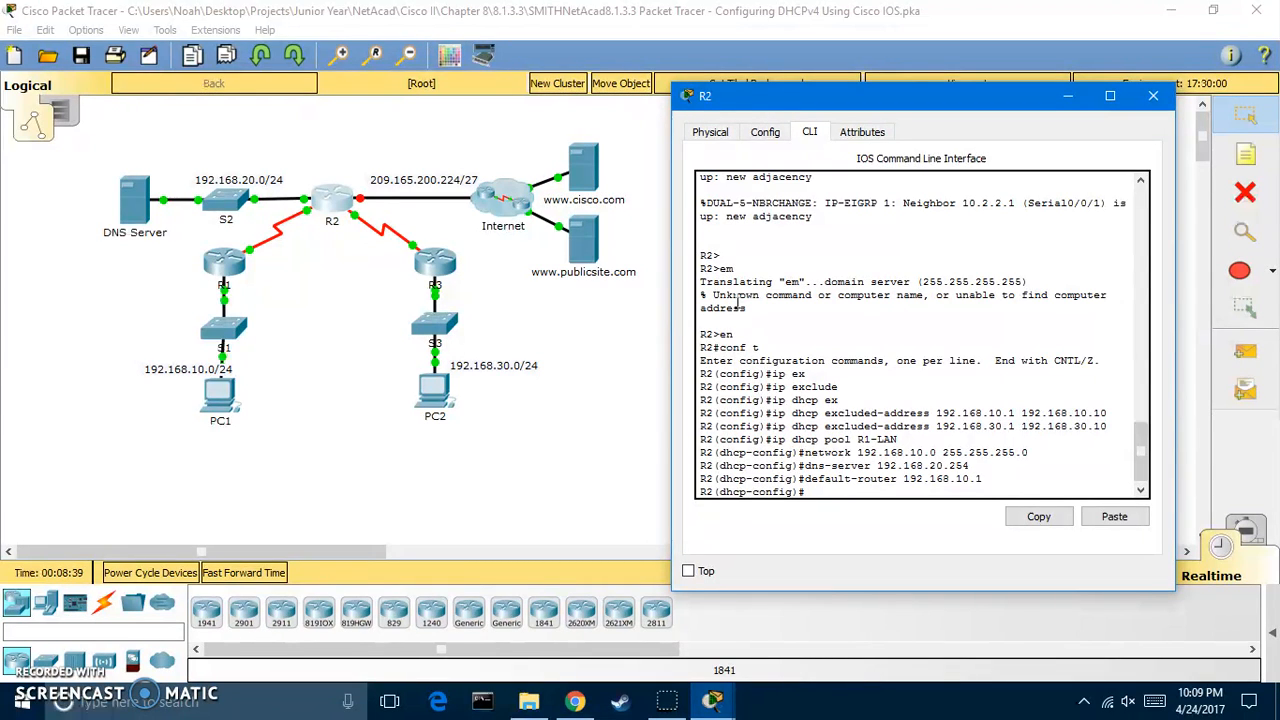
{"action": "type", "text": "exit"}
{"action": "key", "text": "Return"}
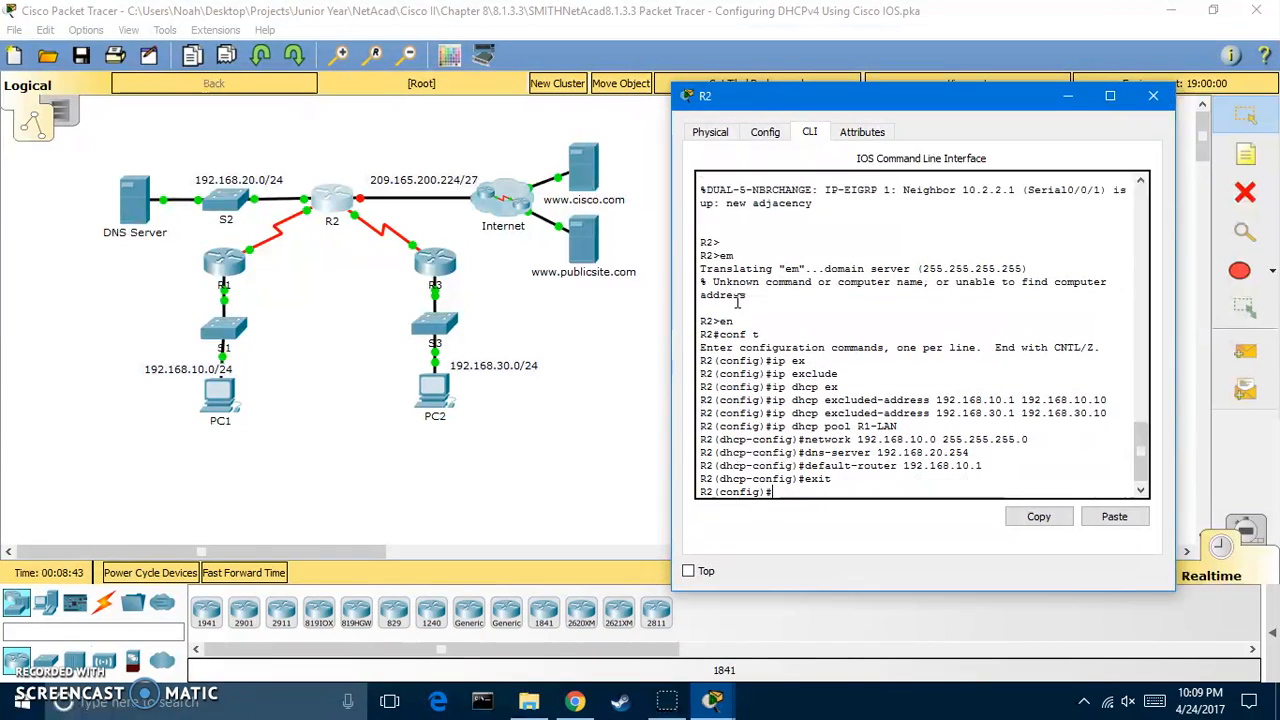
Create pool R3-LAN with network 192.168.30.0 255.255.255.0, fixing the 'netword' typo
{"action": "type", "text": "ip dhcp pool R3-LAN"}
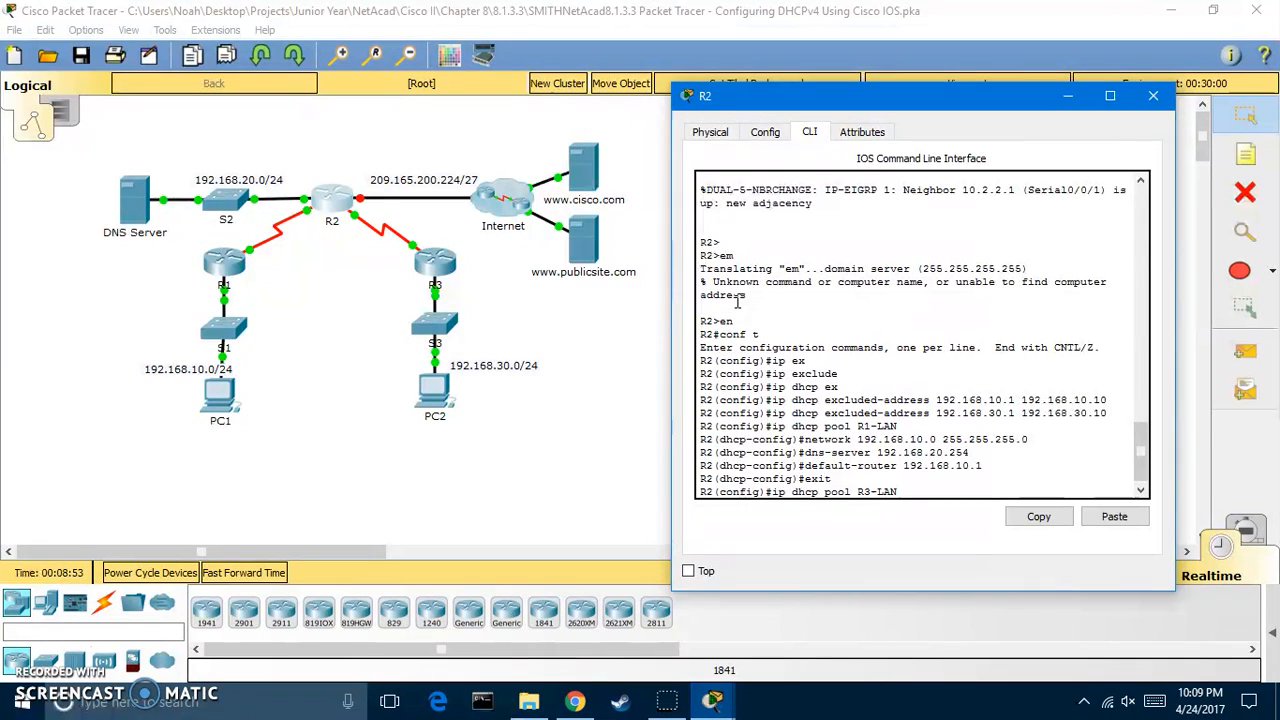
{"action": "key", "text": "Return"}
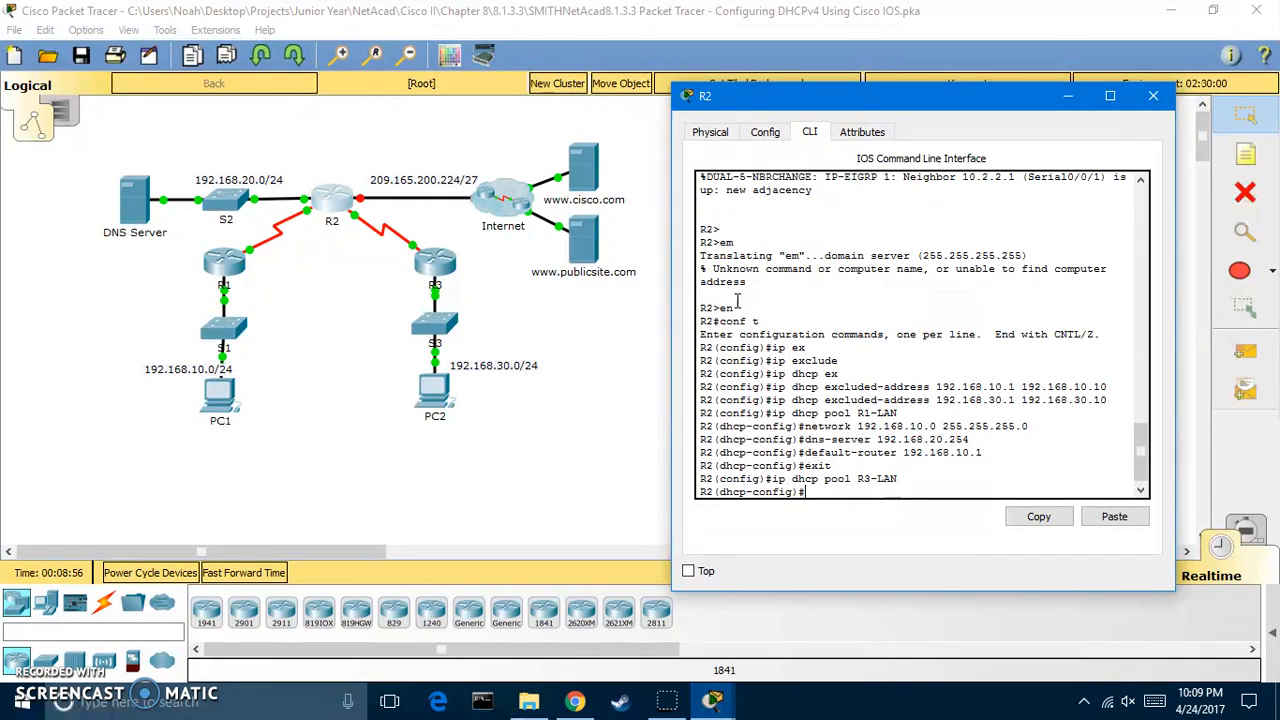
{"action": "type", "text": "netword 192.168.3"}
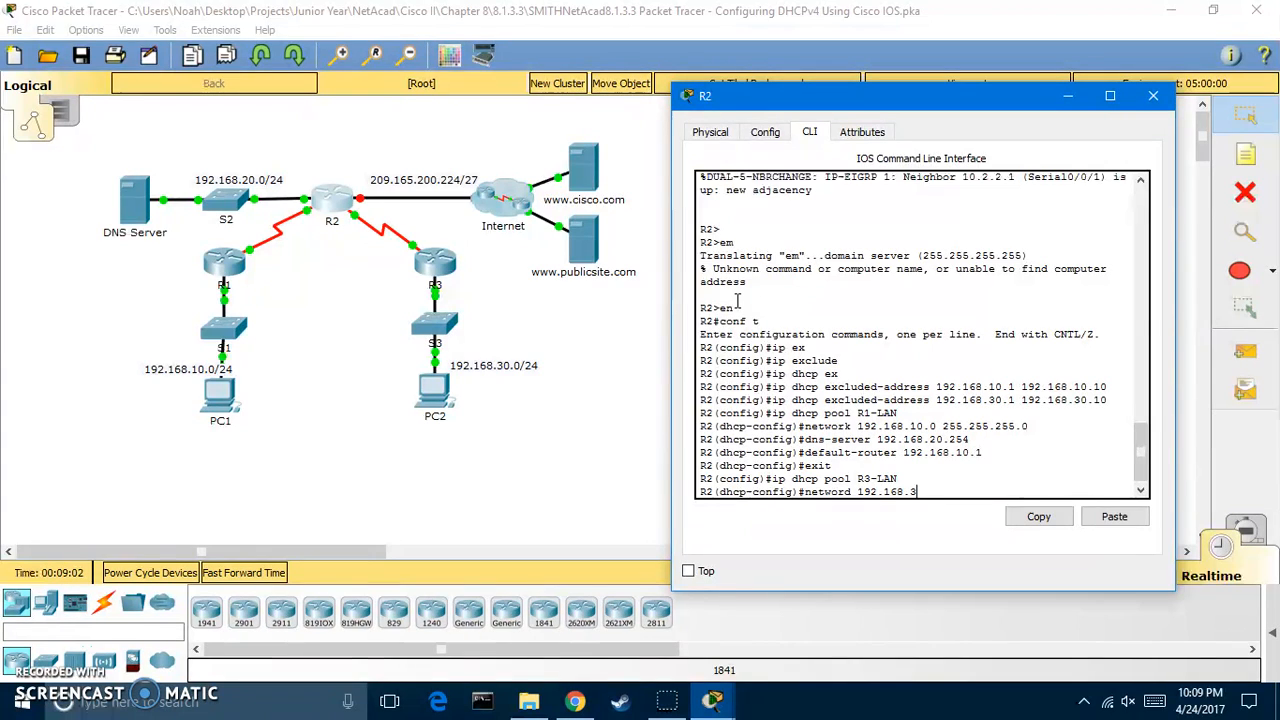
{"action": "type", "text": "0.0 255.255.255.0"}
{"action": "key", "text": "Return"}
{"action": "key", "text": "Up"}
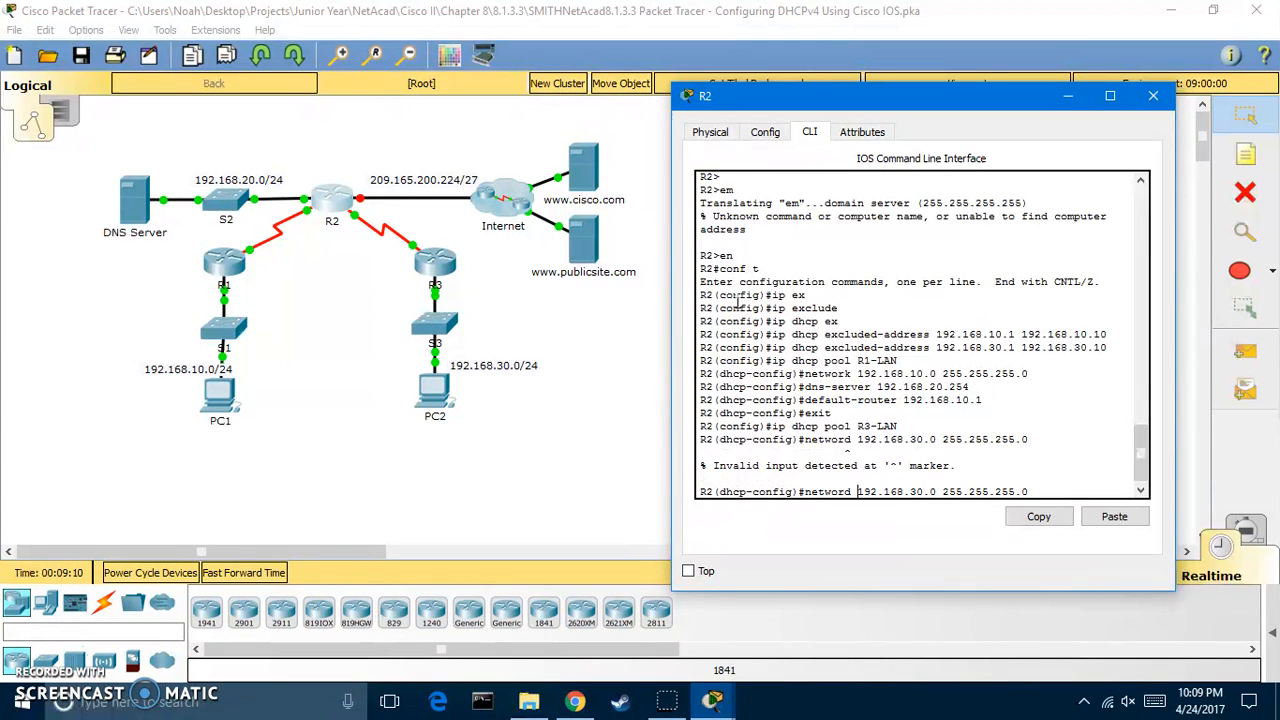
{"action": "key", "text": "BackSpace"}
{"action": "type", "text": "k"}
{"action": "key", "text": "Return"}
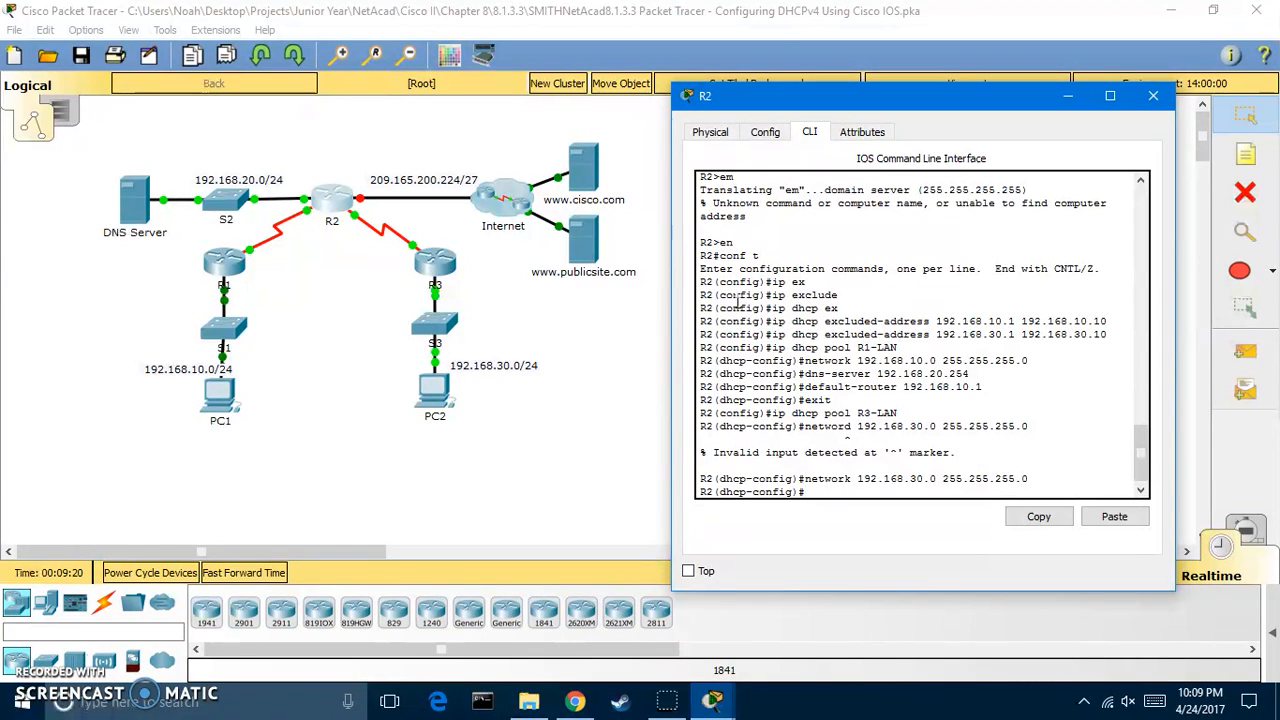
Set R3-LAN's DNS server 192.168.20.254 and default router 192.168.30.1, then exit
{"action": "type", "text": "dns-server 192.16"}
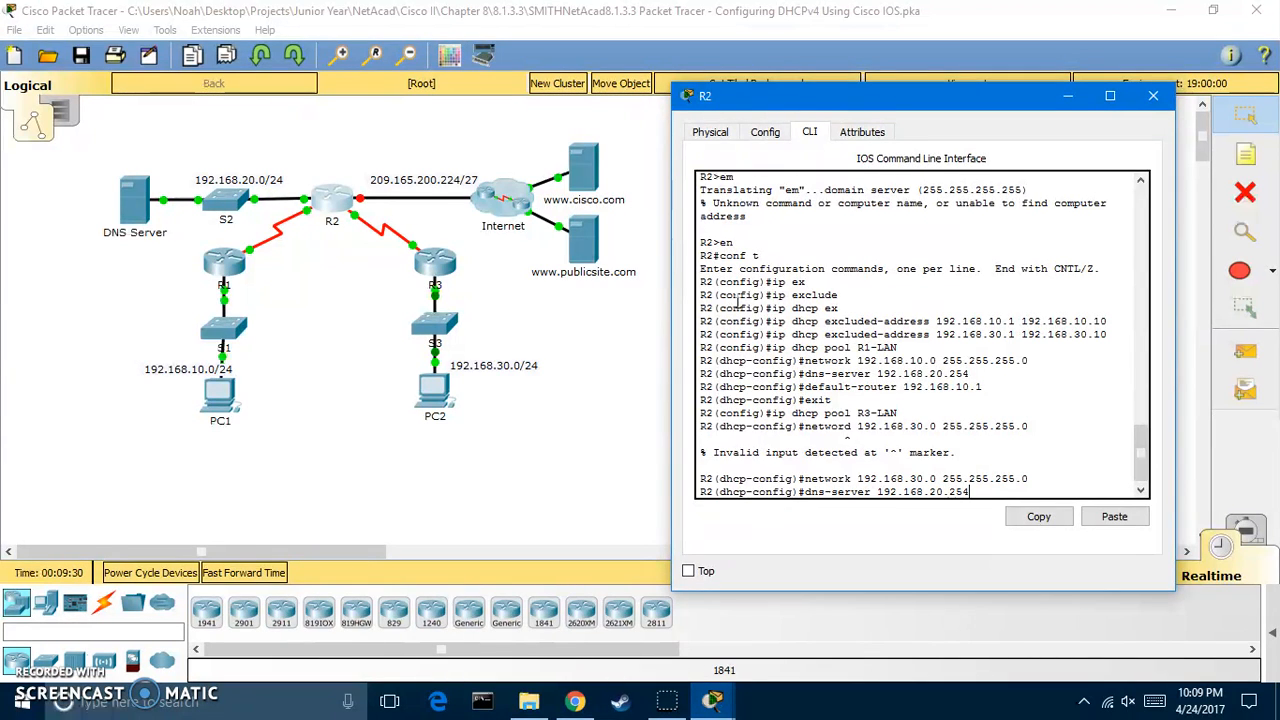
{"action": "type", "text": "8.20.254"}
{"action": "key", "text": "Return"}
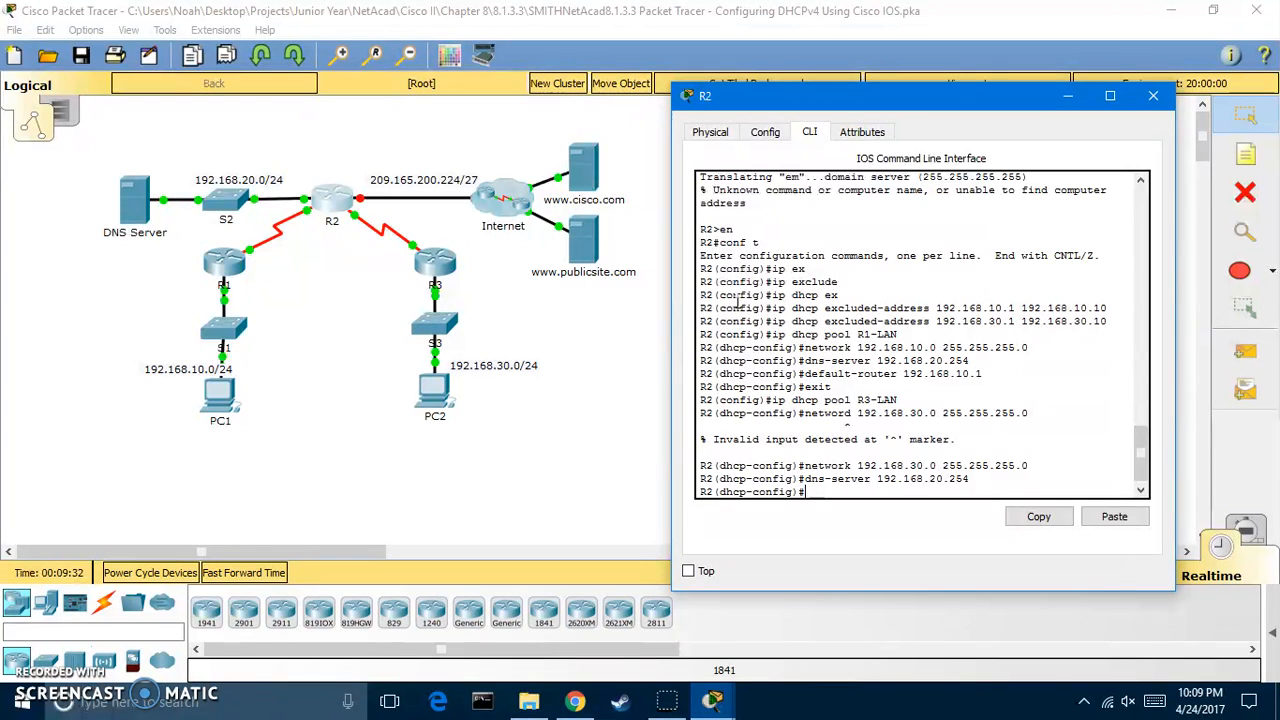
{"action": "type", "text": "default-router 192.168.30.1"}
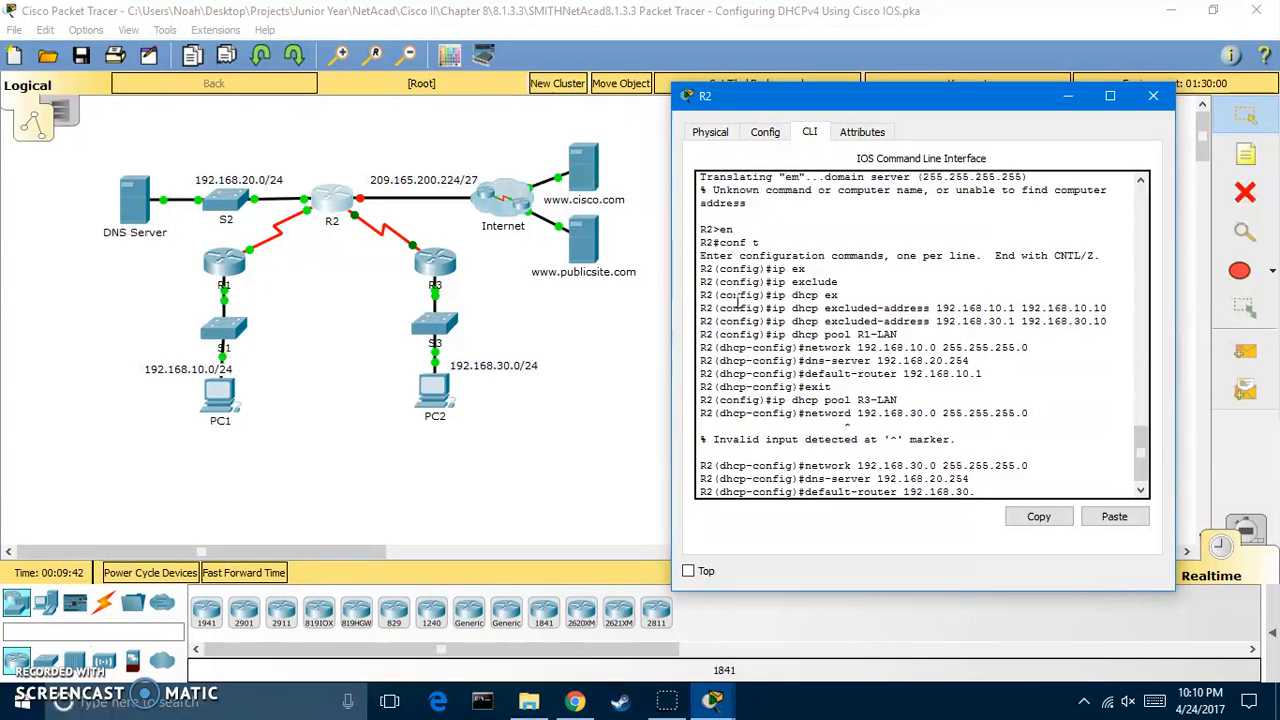
{"action": "key", "text": "Return"}
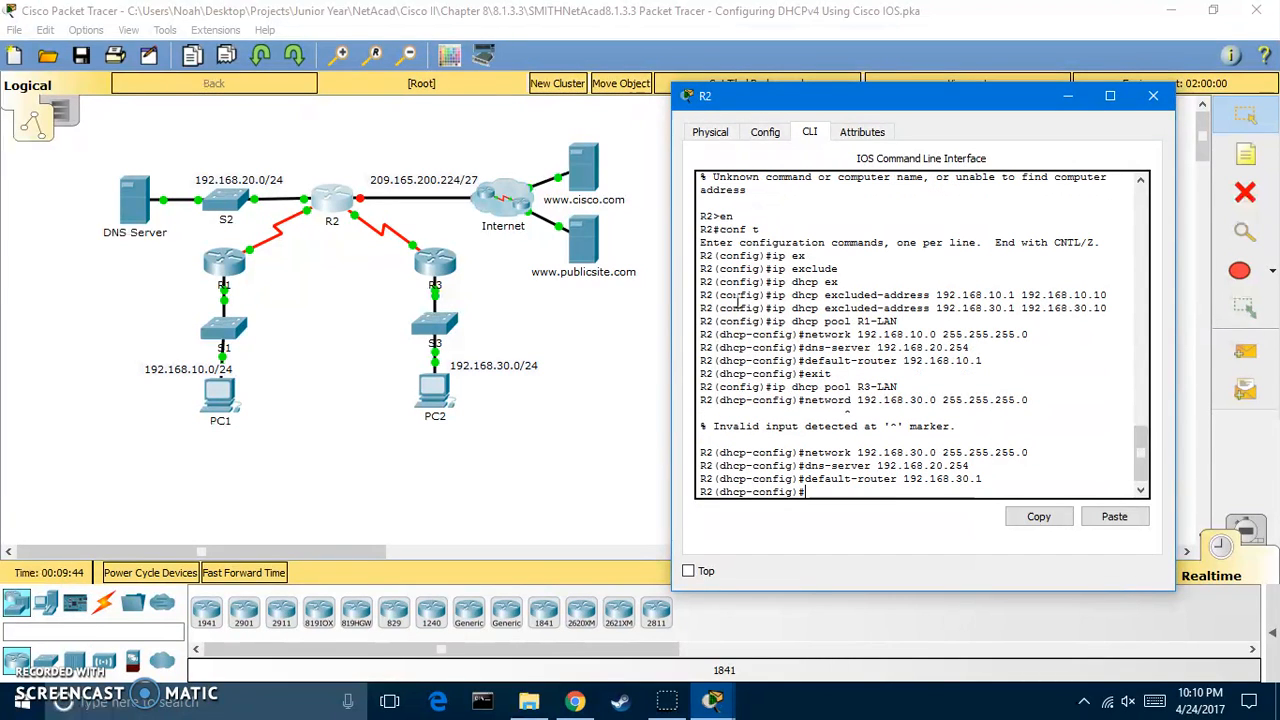
{"action": "type", "text": "exit"}
{"action": "key", "text": "Return"}
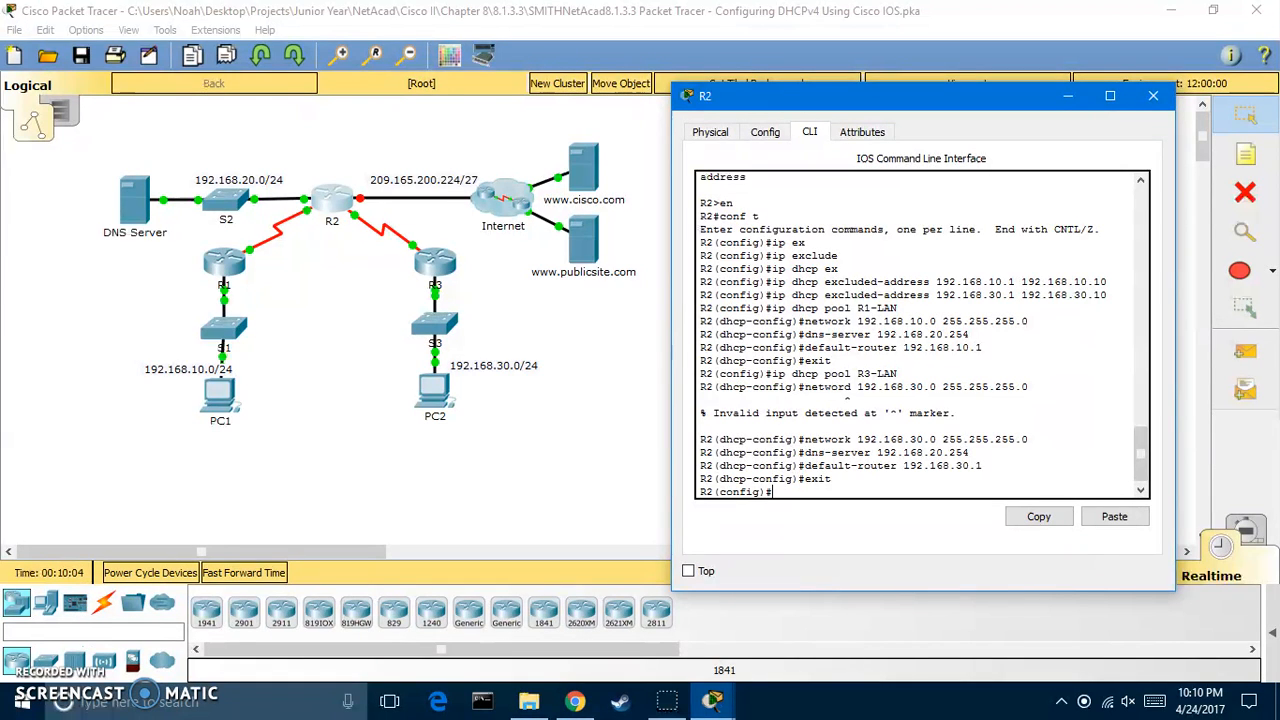
Close R2's window and open R1's device window
{"action": "left_click", "coordinate": [1153, 96]}
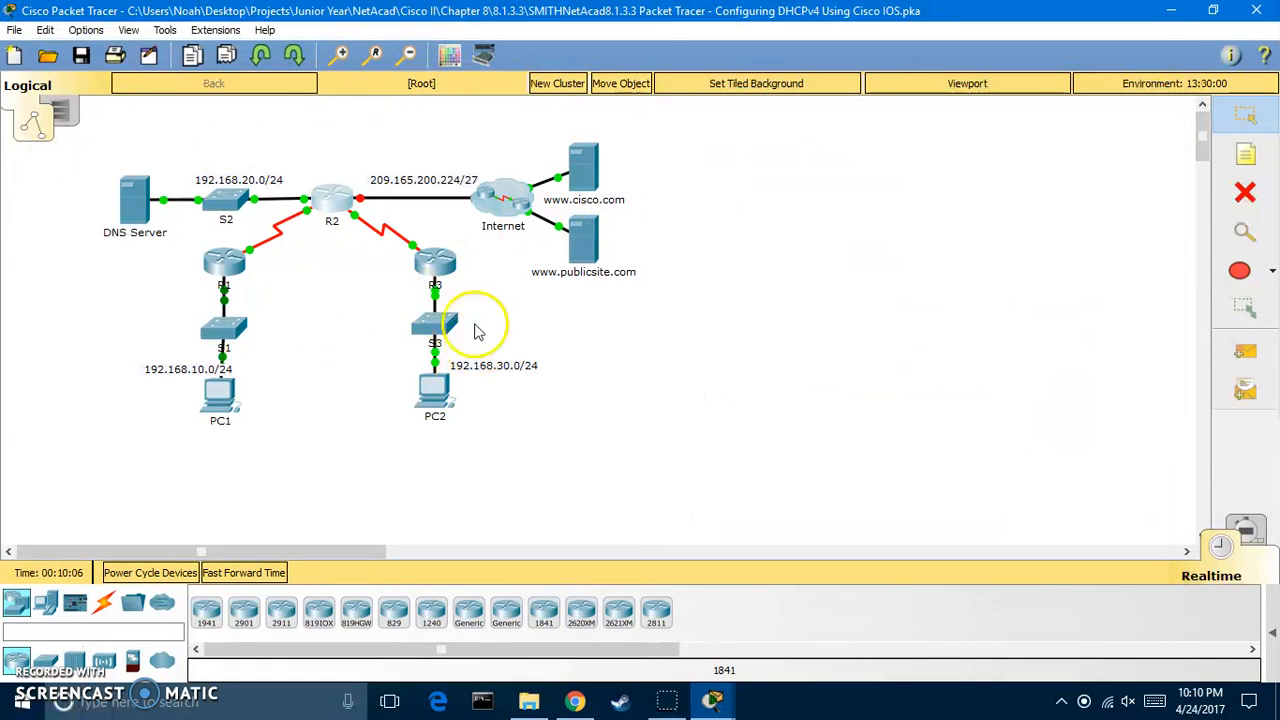
{"action": "left_click", "coordinate": [224, 260]}
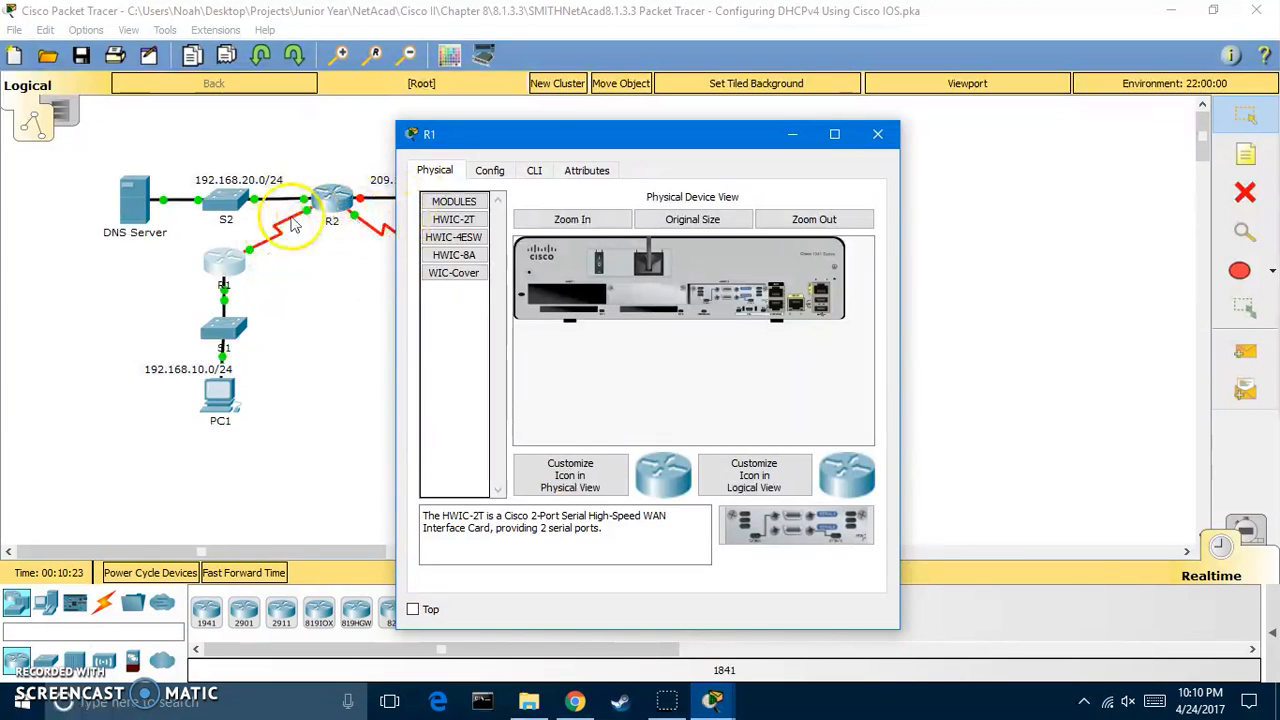
Bring up R1's CLI and enter global configuration mode with en and conf t
{"action": "left_click", "coordinate": [535, 172]}
{"action": "left_click", "coordinate": [627, 313]}
{"action": "key", "text": "Return"}
{"action": "key", "text": "Return"}
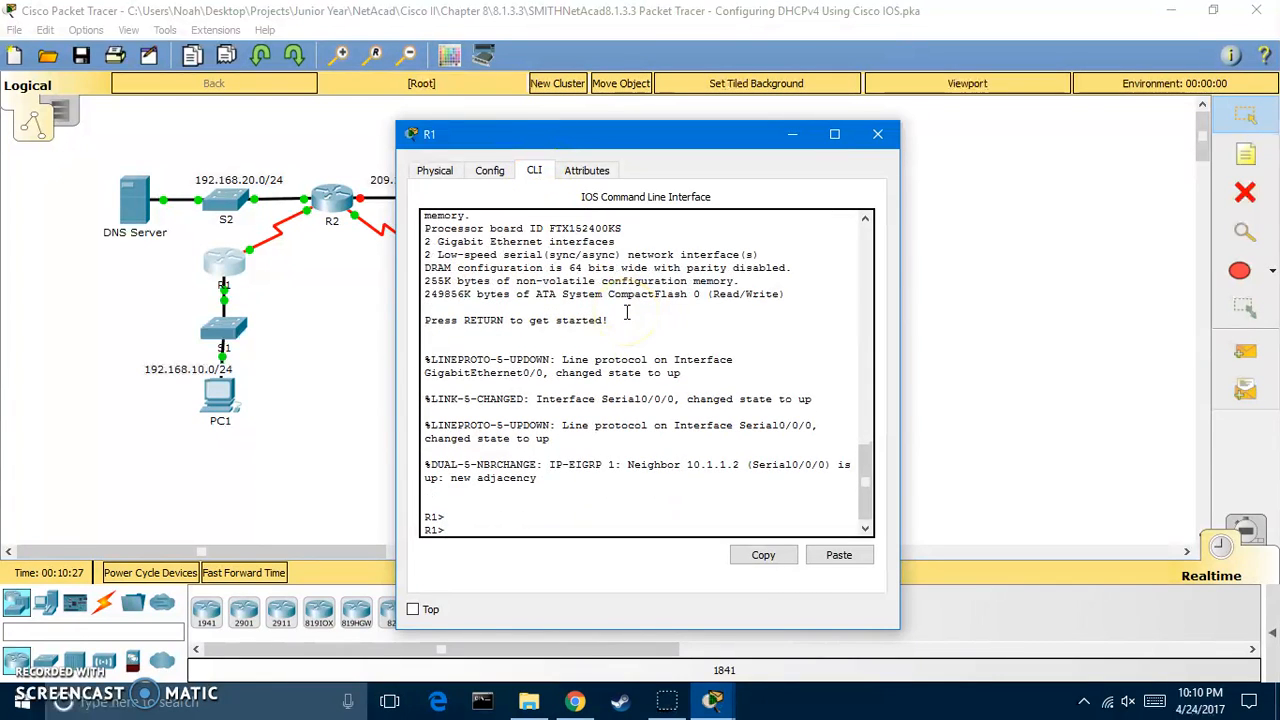
{"action": "type", "text": "en"}
{"action": "key", "text": "Return"}
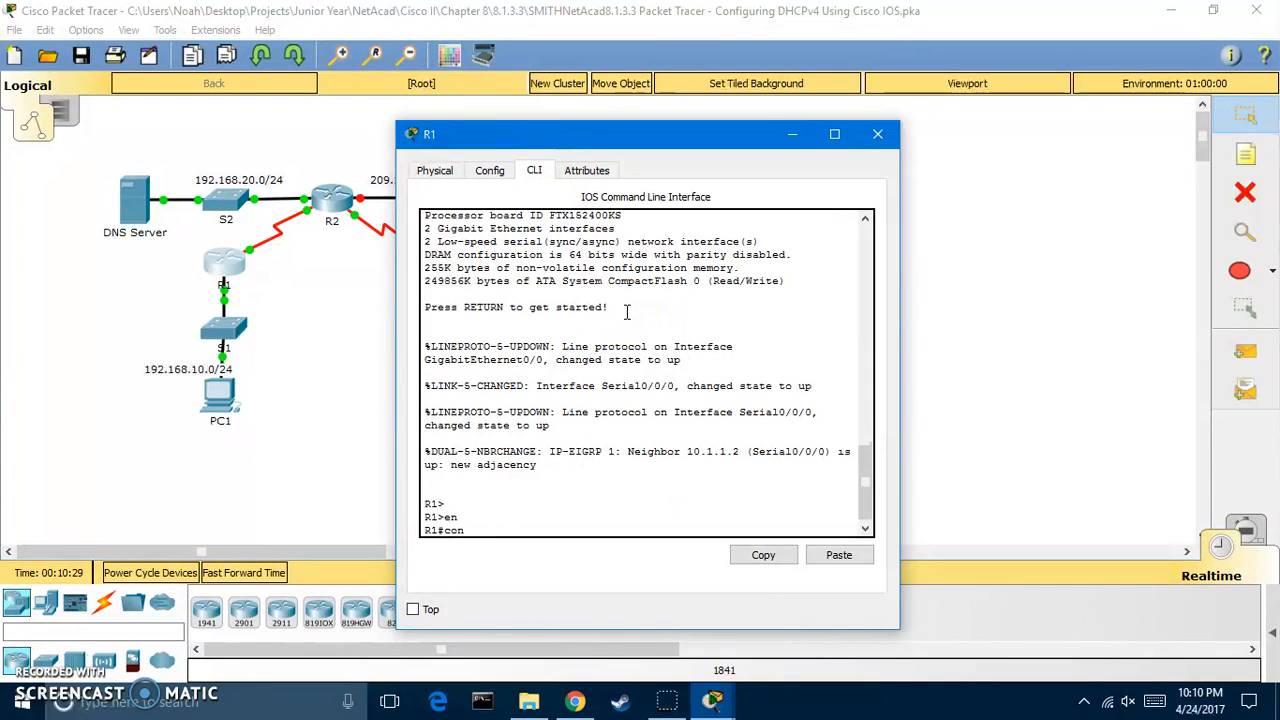
{"action": "type", "text": "conf t"}
{"action": "key", "text": "Return"}
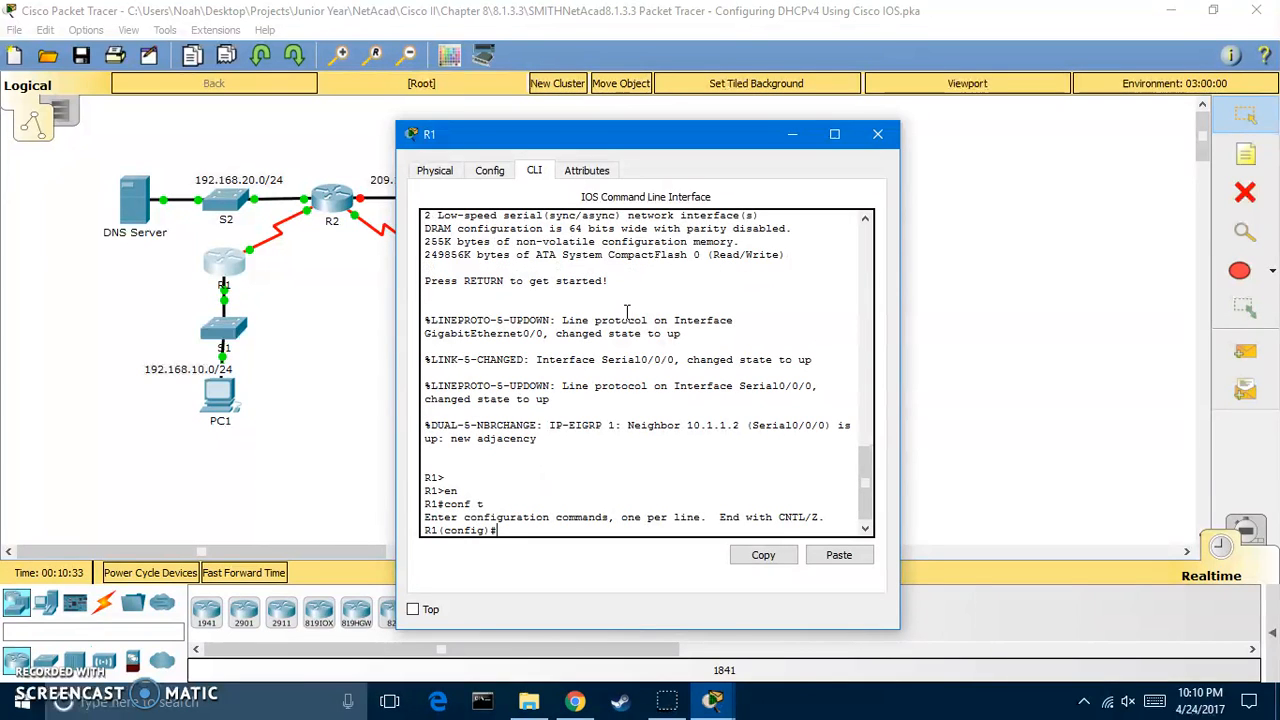
On R1's interface g0/0, set DHCP helper address 10.1.1.2
{"action": "type", "text": "interface gi0/0"}
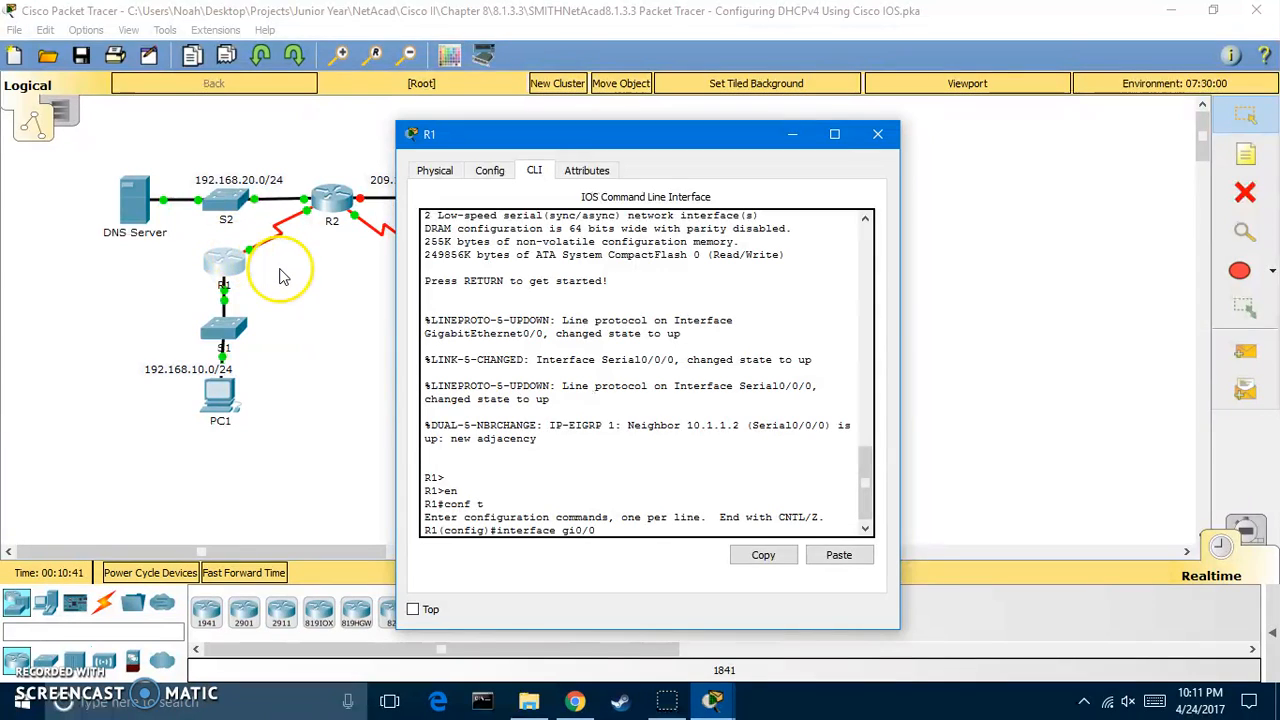
{"action": "key", "text": "BackSpace"}
{"action": "key", "text": "BackSpace"}
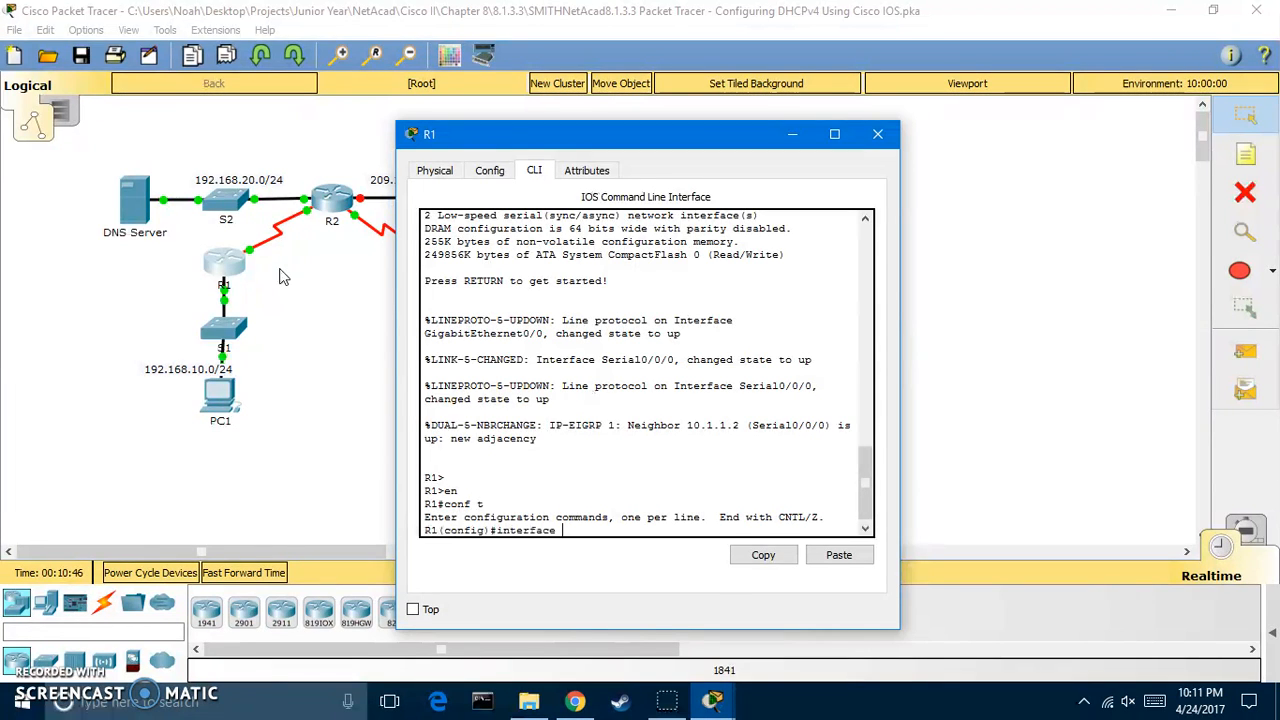
{"action": "type", "text": "g0/0"}
{"action": "key", "text": "Return"}
{"action": "type", "text": "ip "}
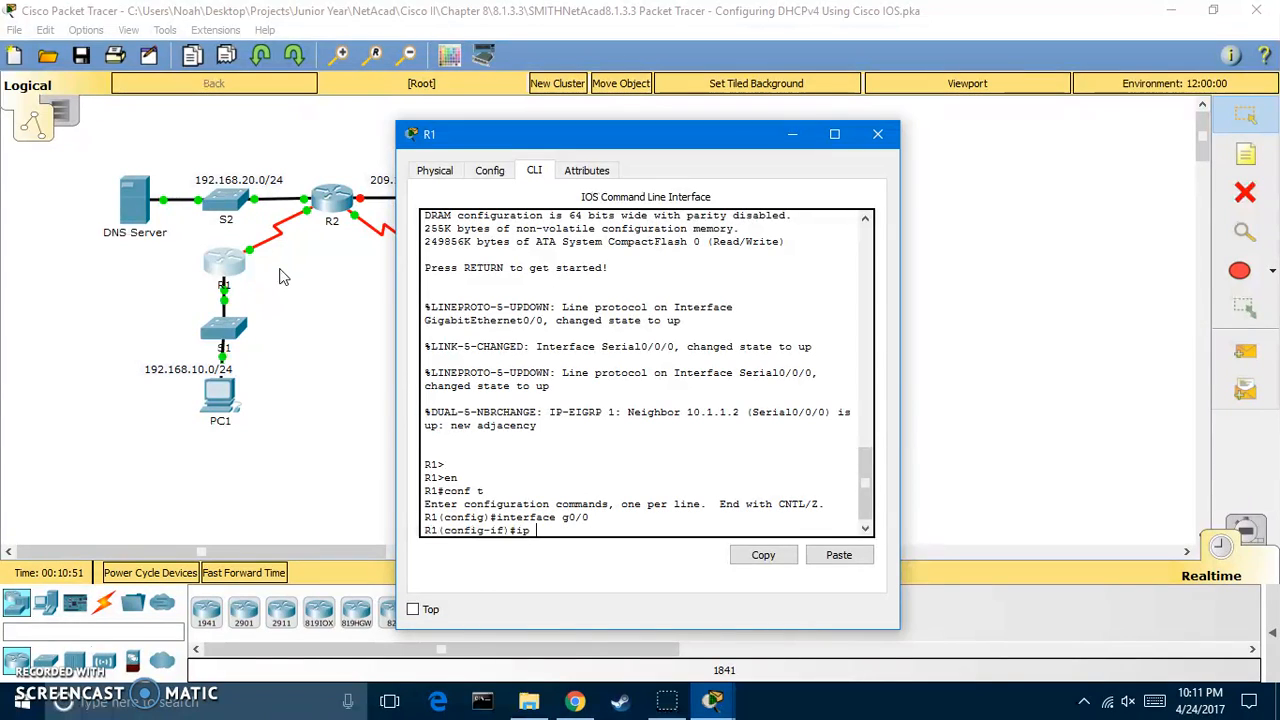
{"action": "type", "text": "j"}
{"action": "key", "text": "BackSpace"}
{"action": "type", "text": "help"}
{"action": "type", "text": "e"}
{"action": "key", "text": "BackSpace"}
{"action": "type", "text": "per"}
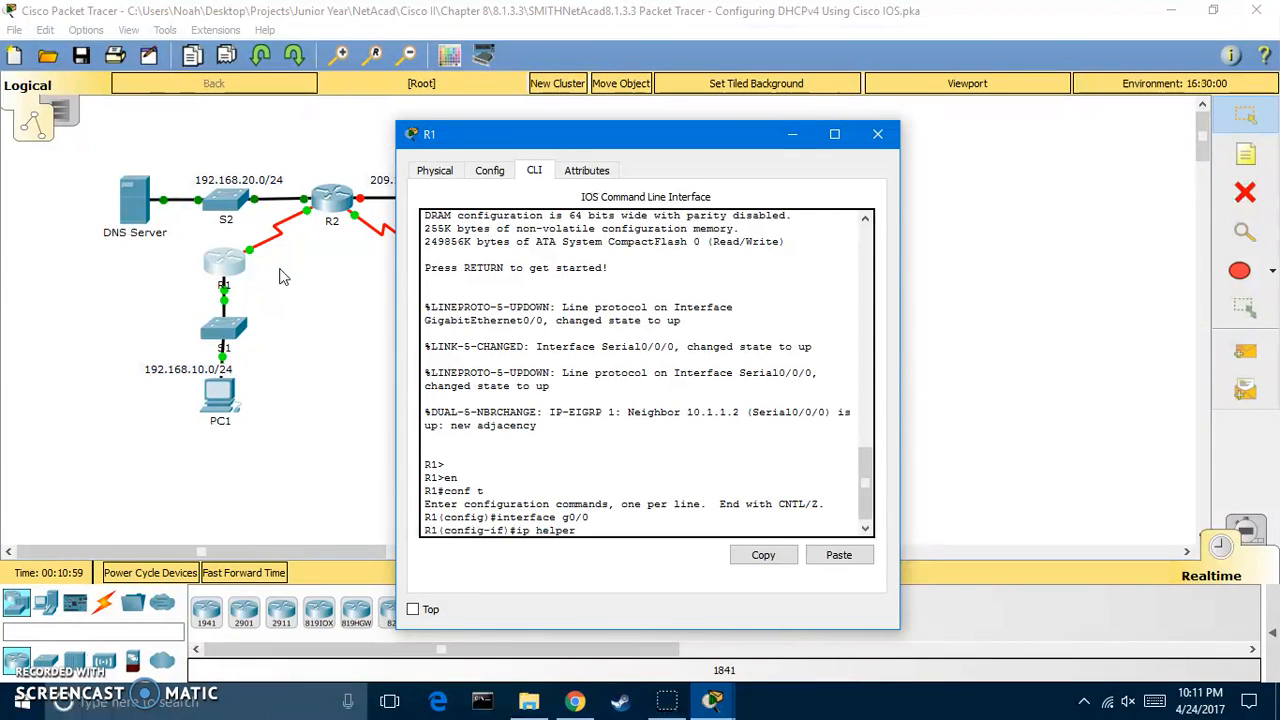
{"action": "type", "text": "-address 10.1.1.2"}
{"action": "key", "text": "Return"}
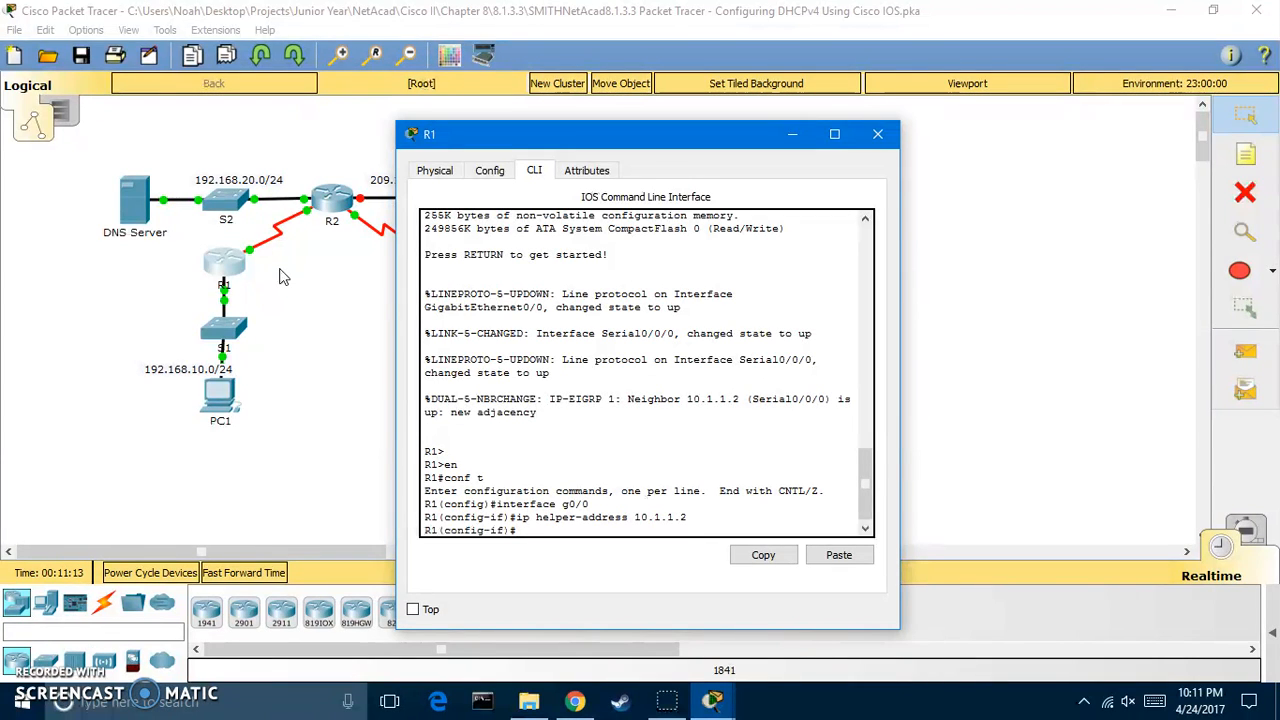
Enable g0/0 with no shutdown and exit interface configuration
{"action": "key", "text": "BackSpace"}
{"action": "type", "text": "no shut"}
{"action": "key", "text": "Return"}
{"action": "type", "text": "e"}
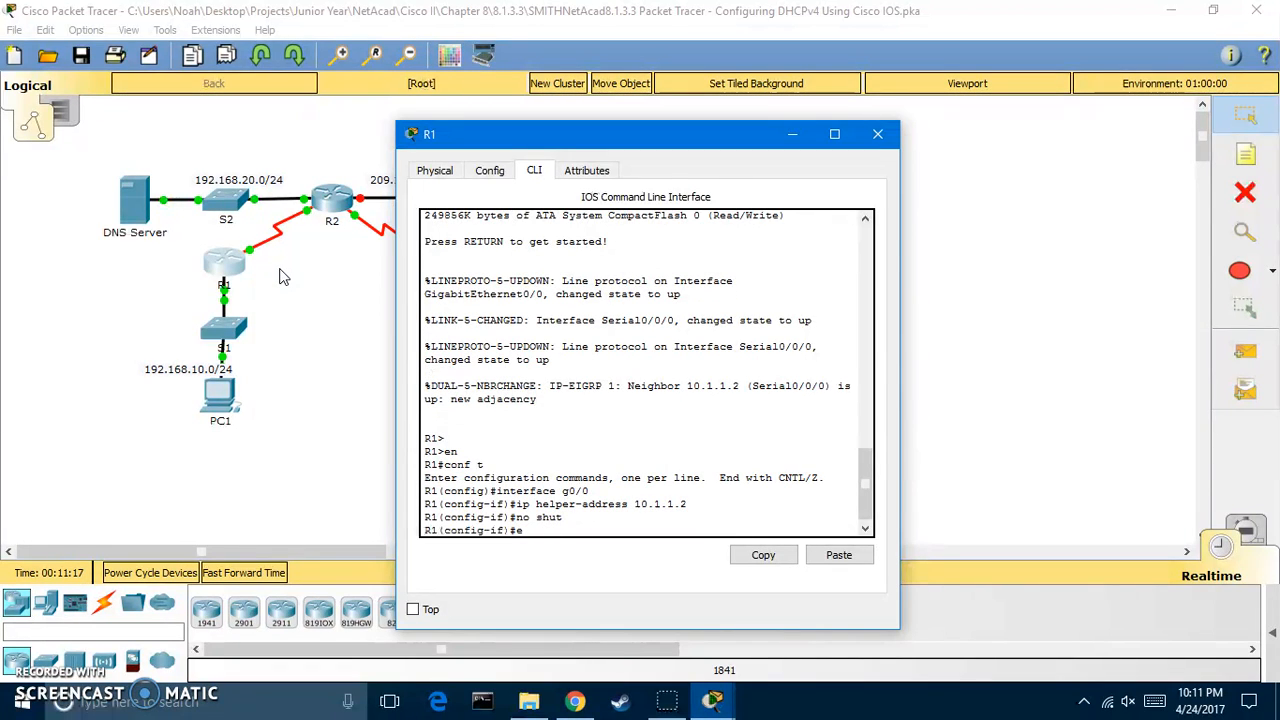
{"action": "type", "text": "xit"}
{"action": "key", "text": "Return"}
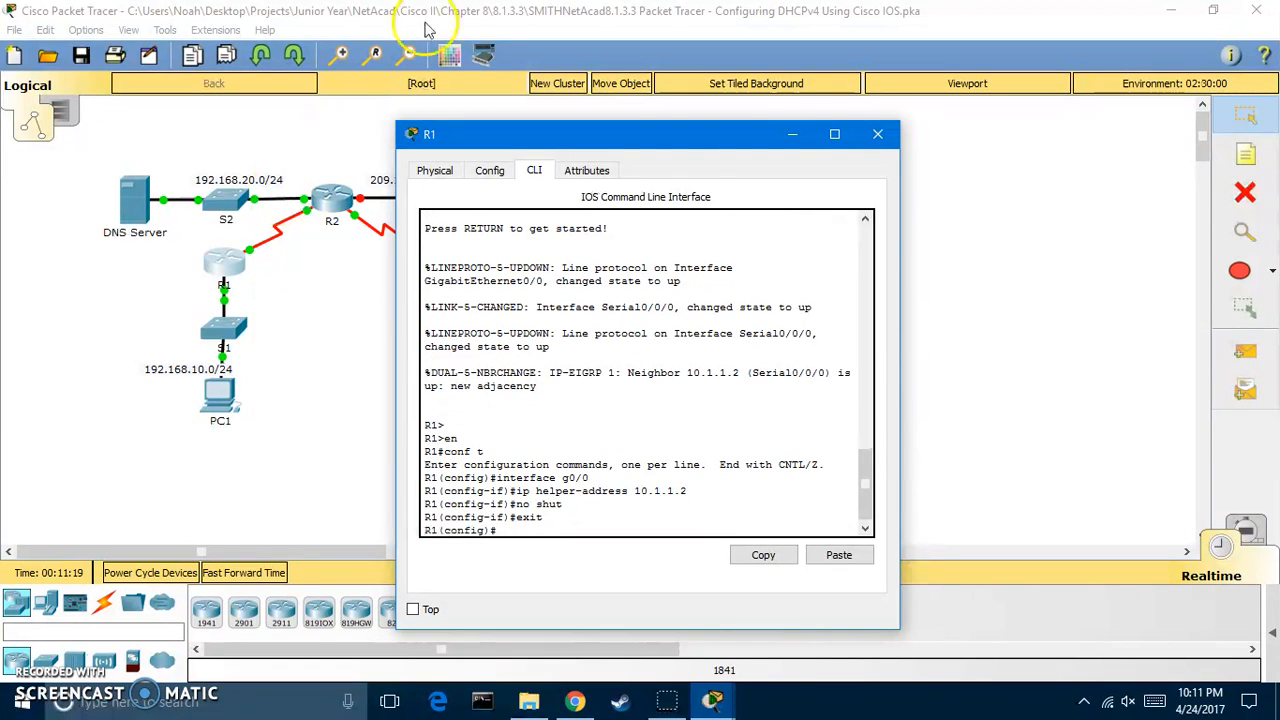
Close R1's window, open R3's CLI and enter global configuration mode
{"action": "left_click", "coordinate": [877, 134]}
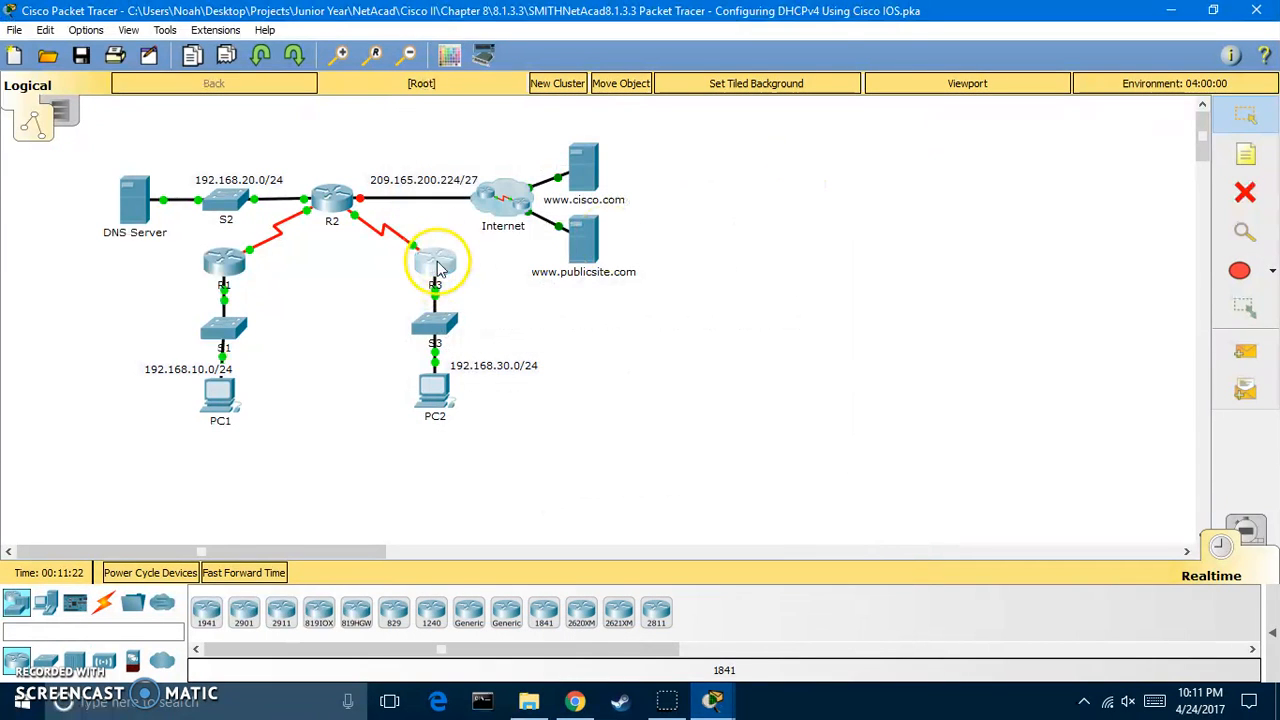
{"action": "left_click", "coordinate": [436, 264]}
{"action": "left_click", "coordinate": [534, 170]}
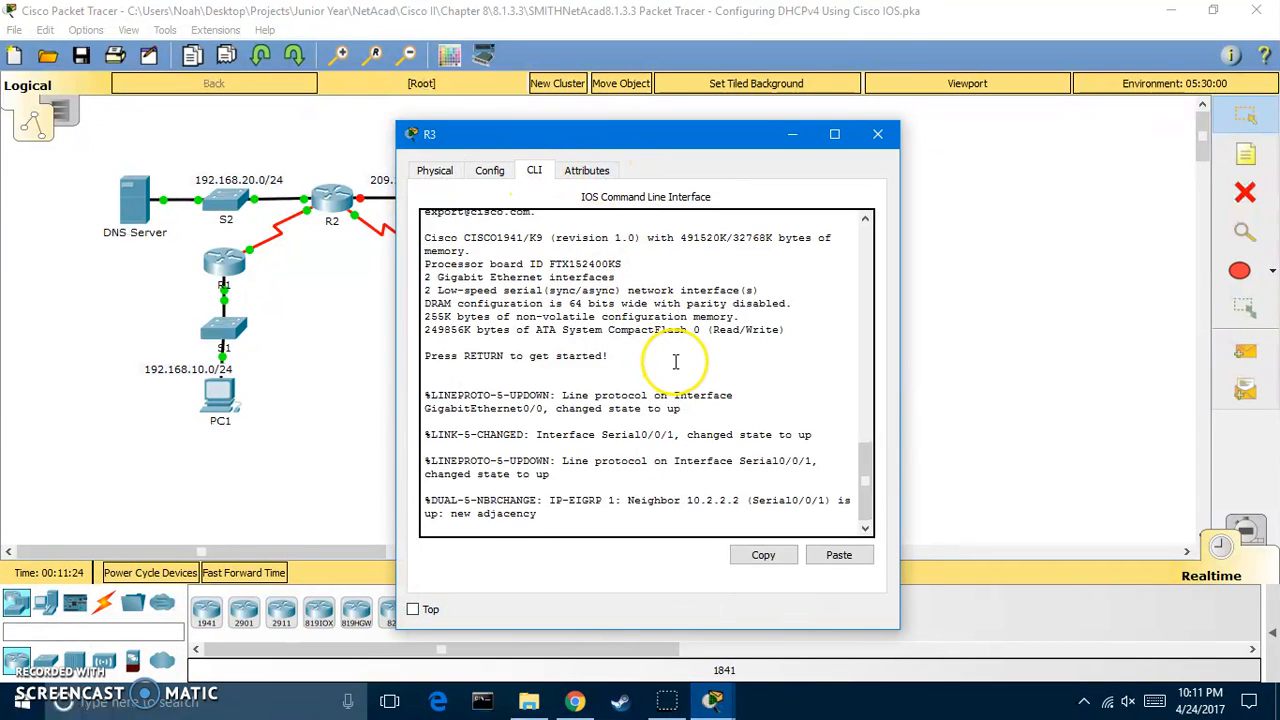
{"action": "key", "text": "Return"}
{"action": "key", "text": "Return"}
{"action": "type", "text": "en"}
{"action": "key", "text": "Return"}
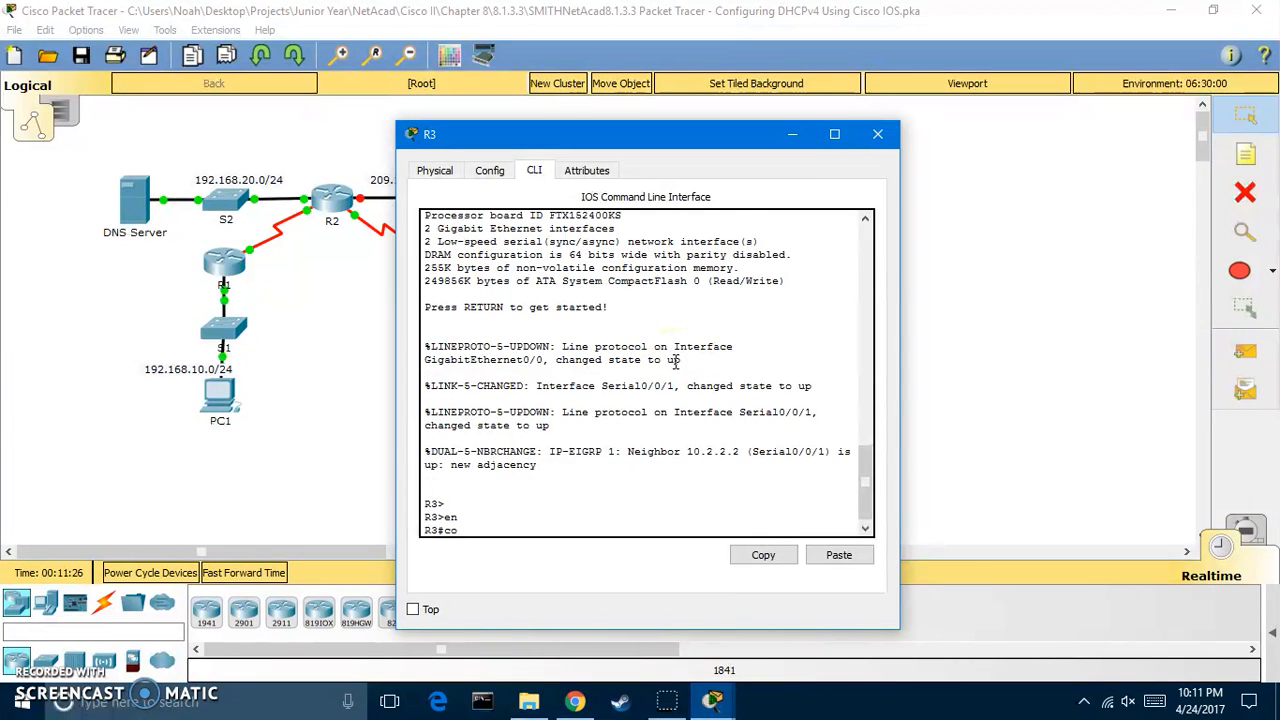
{"action": "type", "text": "conf t"}
{"action": "key", "text": "Return"}
Set helper address 10.2.2.2 on R3's g0/0 and close R3's window
{"action": "type", "text": "interface g"}
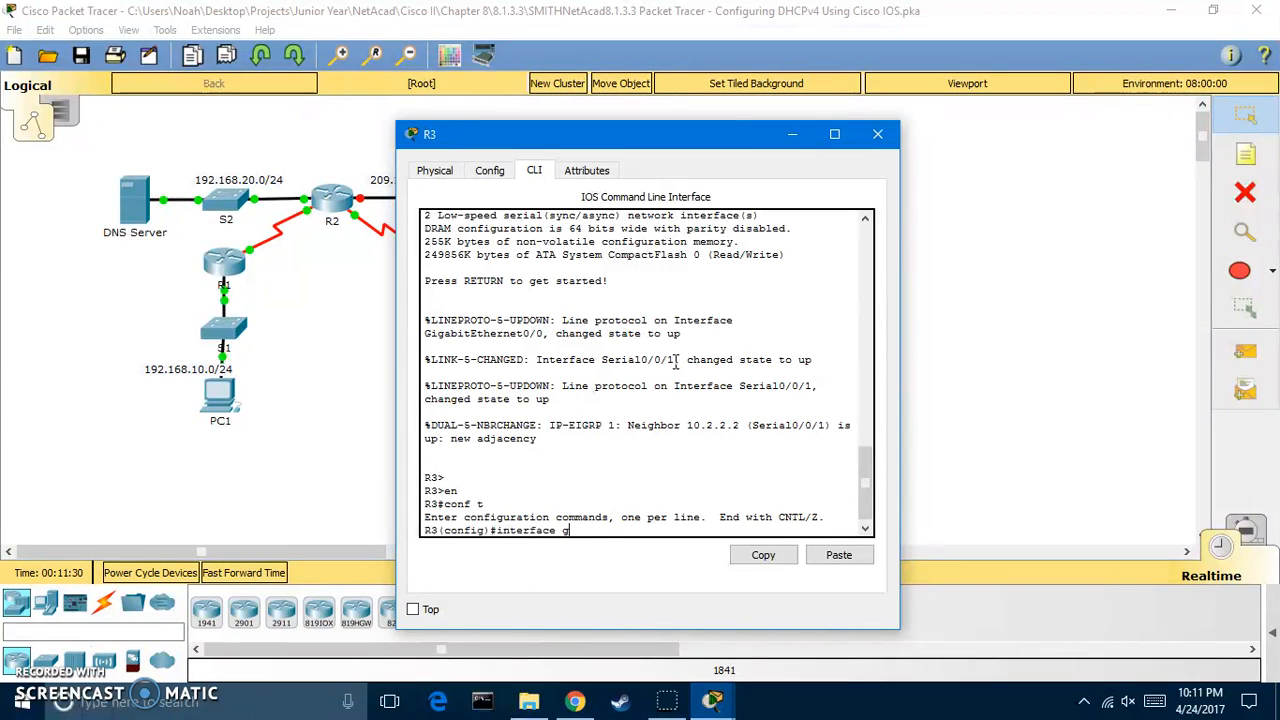
{"action": "type", "text": "0/0"}
{"action": "key", "text": "Return"}
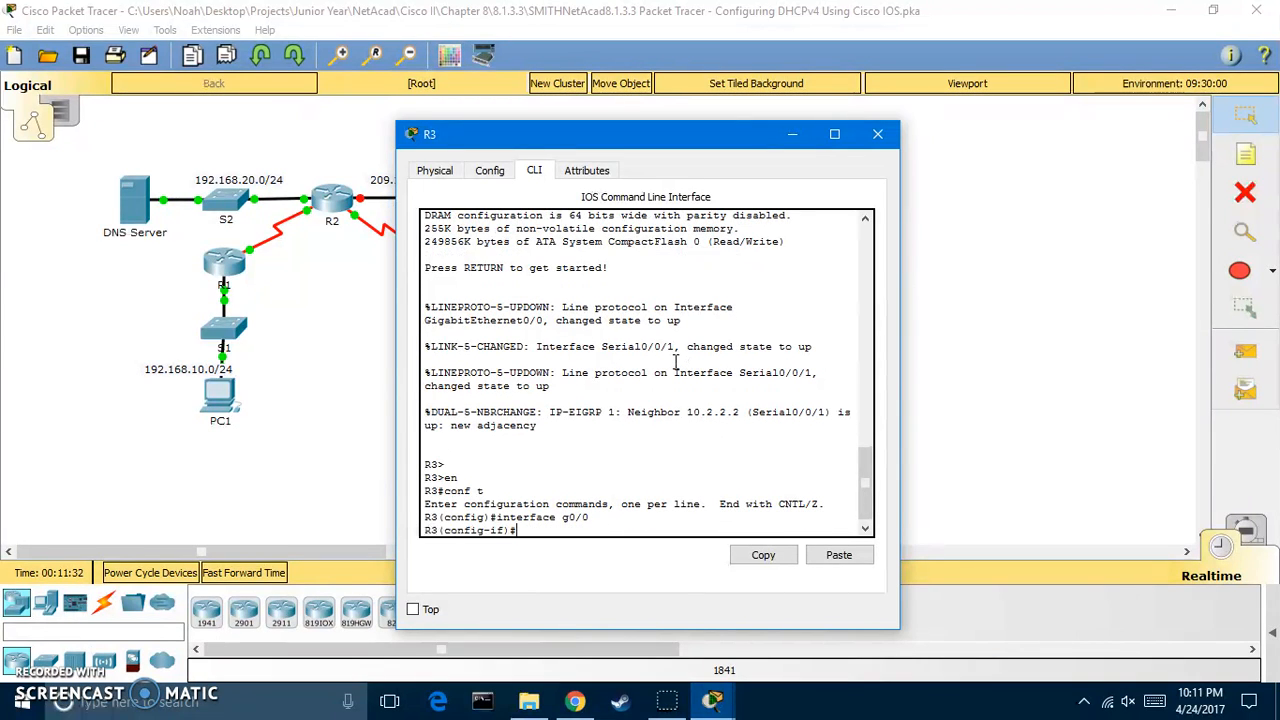
{"action": "type", "text": "ip helper-address"}
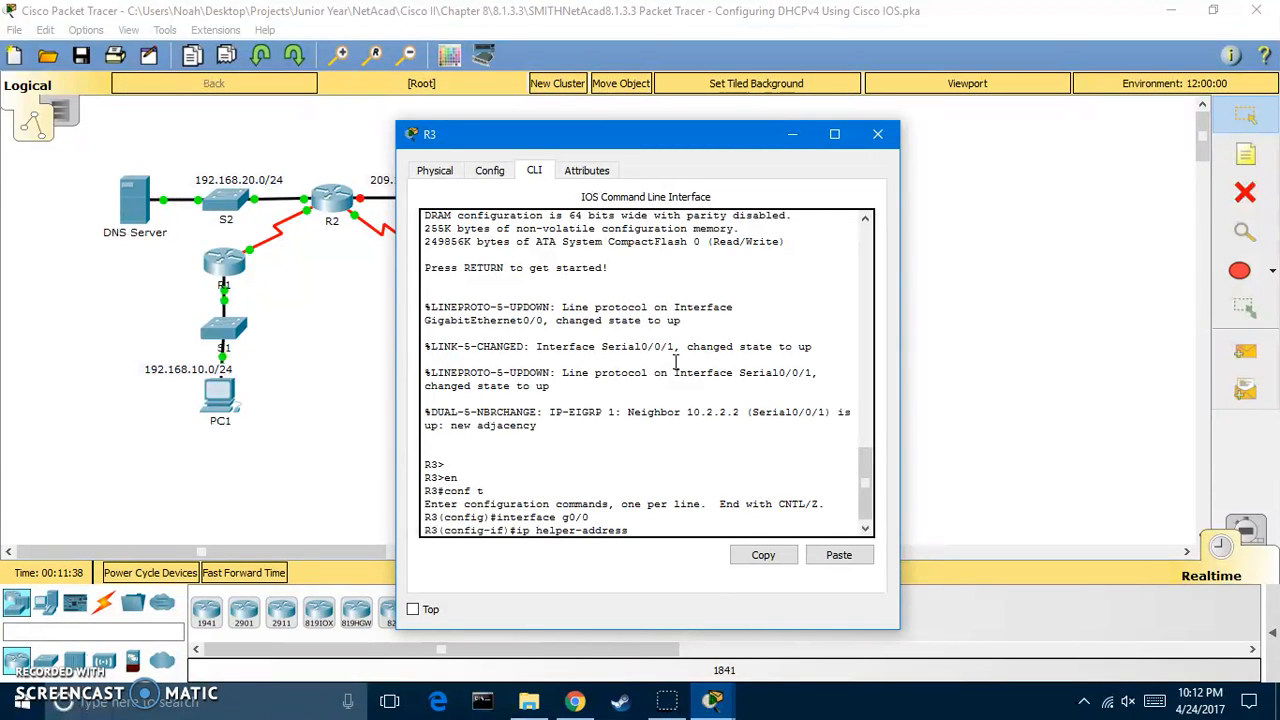
{"action": "type", "text": " 10.2.2.2"}
{"action": "key", "text": "Return"}
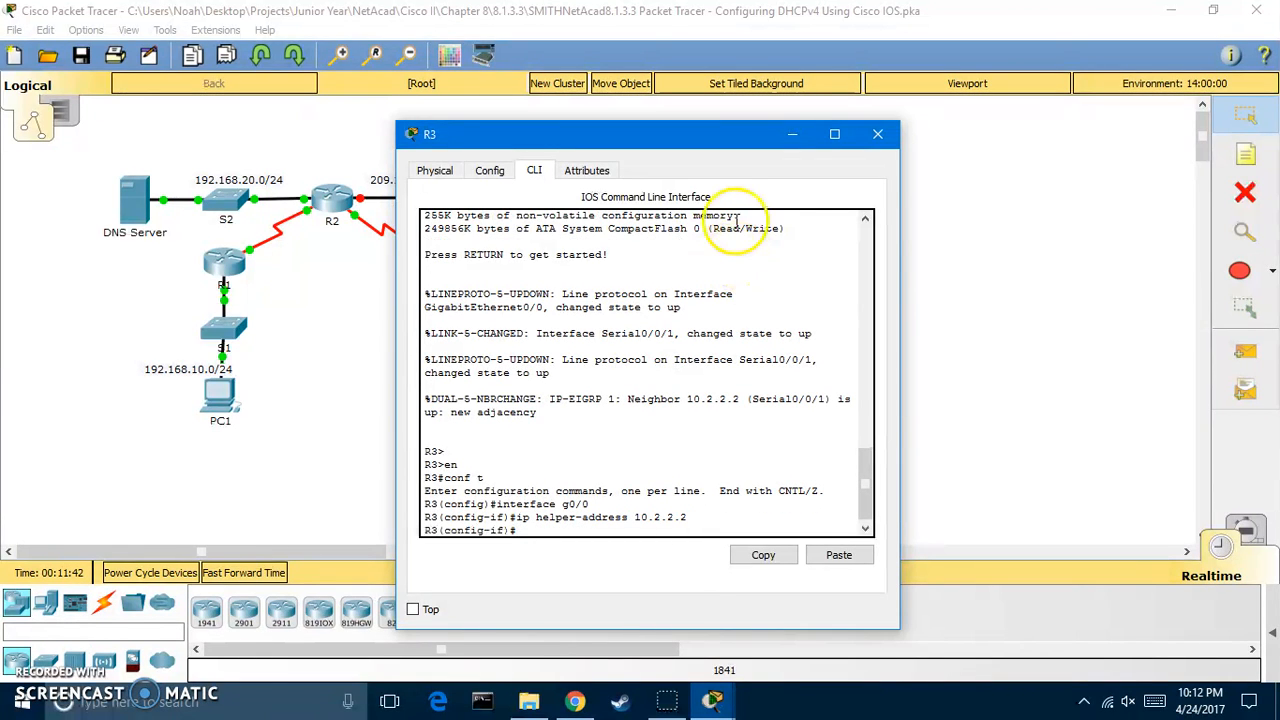
{"action": "left_click", "coordinate": [876, 133]}
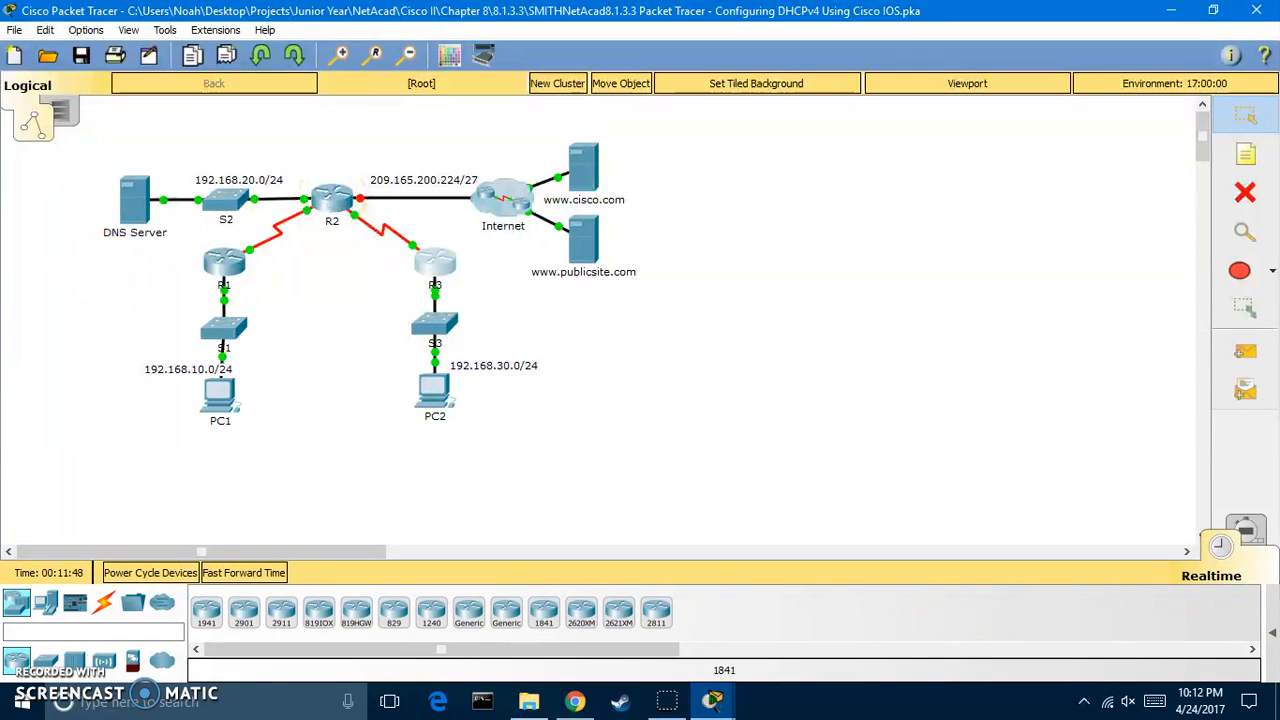
Open R2's CLI and position its window alongside the topology
{"action": "left_click", "coordinate": [357, 207]}
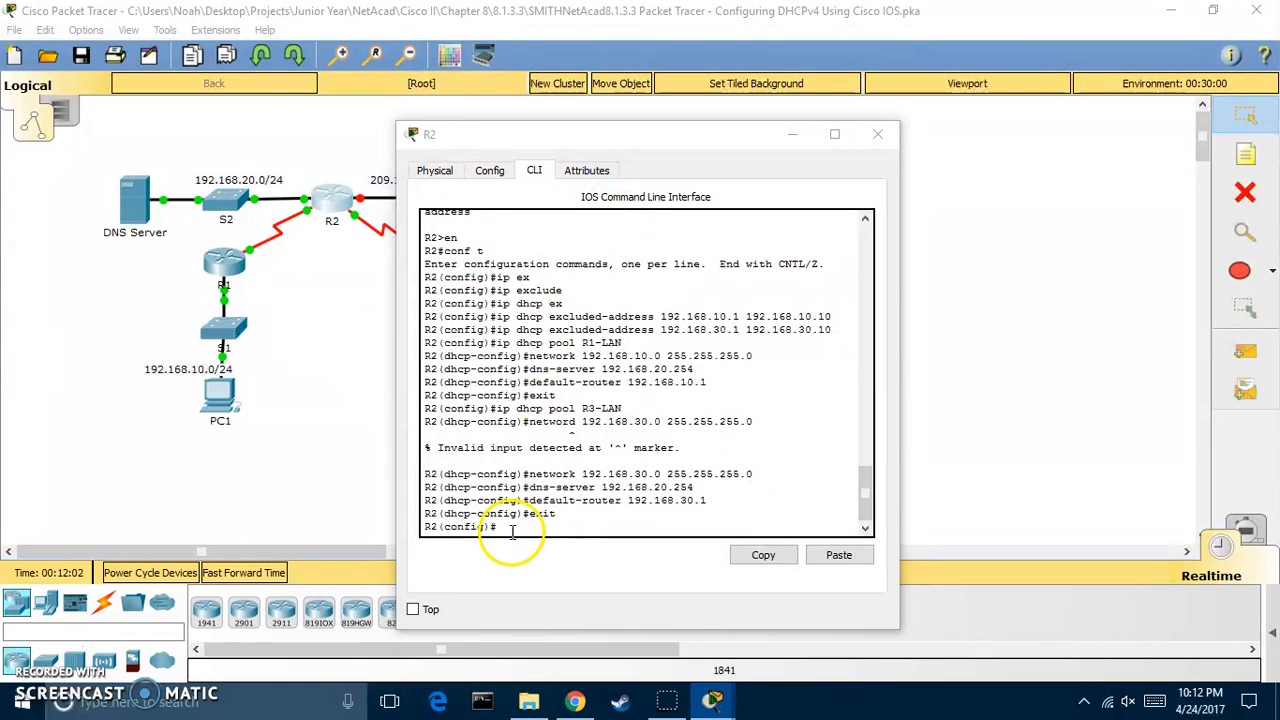
{"action": "left_click", "coordinate": [537, 513]}
{"action": "left_click_drag", "start_coordinate": [520, 134], "coordinate": [830, 101]}
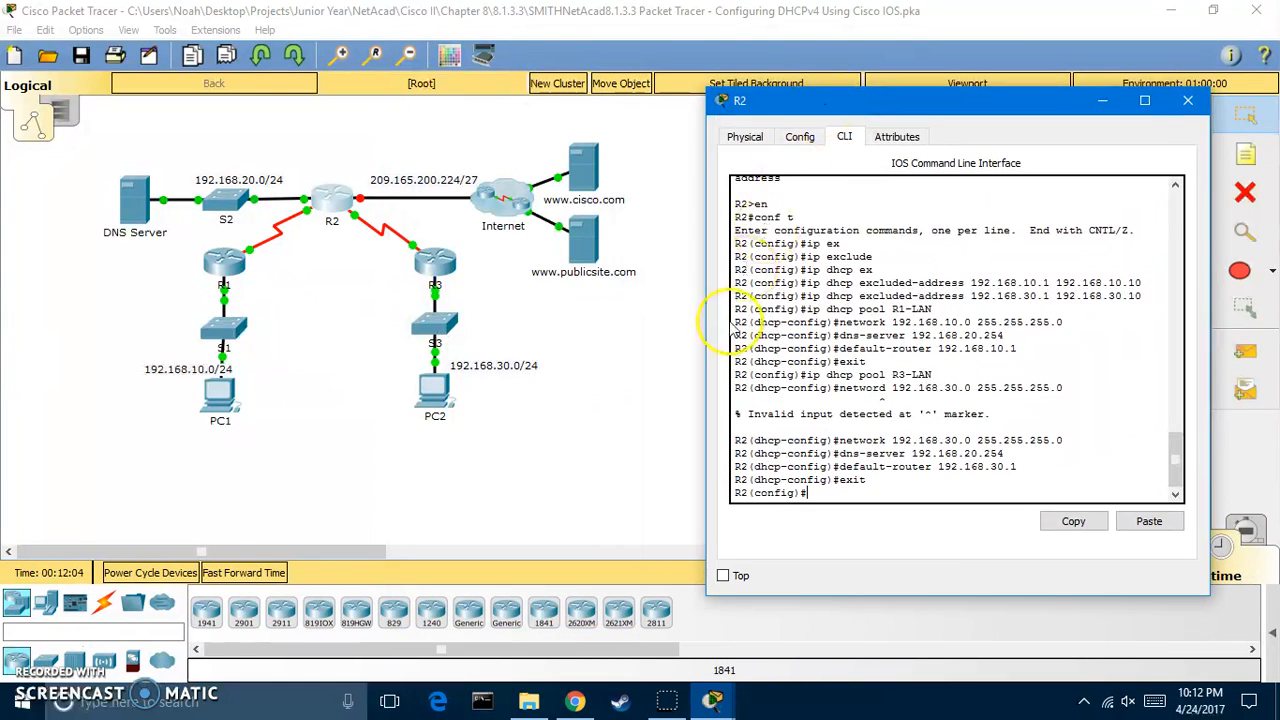
{"action": "left_click", "coordinate": [1244, 232]}
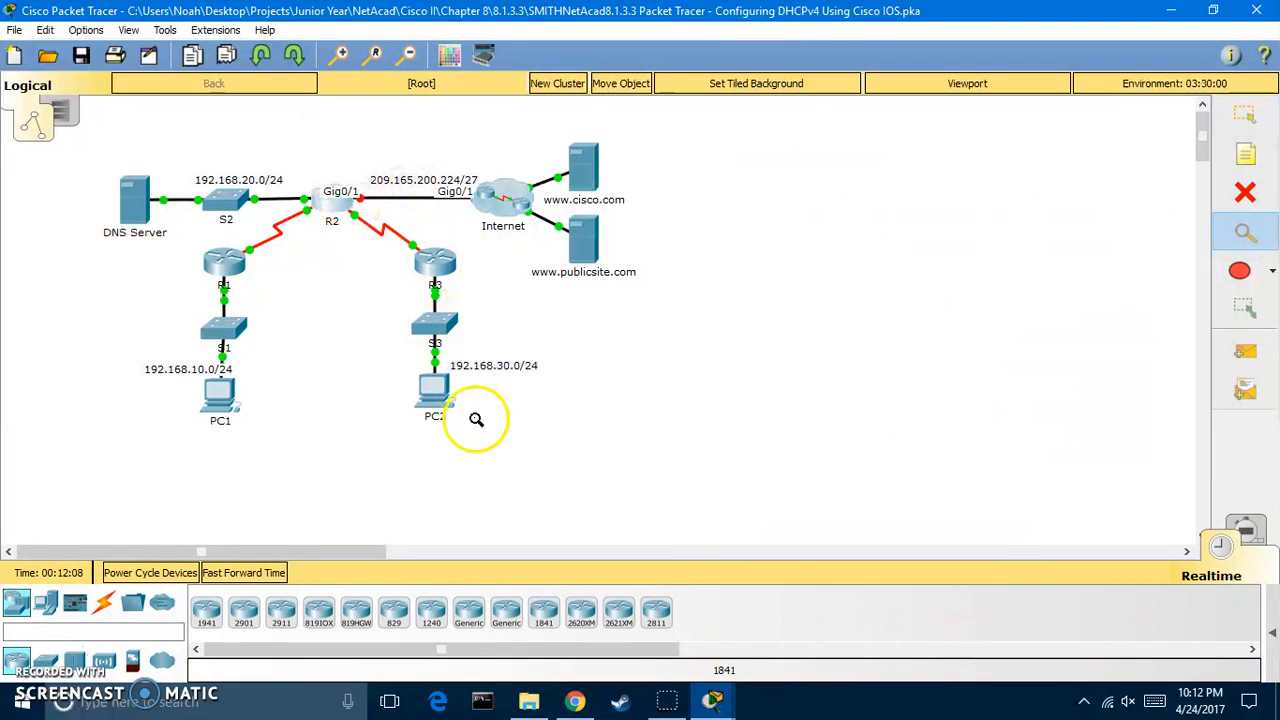
{"action": "mouse_move", "coordinate": [705, 690]}
{"action": "left_click", "coordinate": [855, 592]}
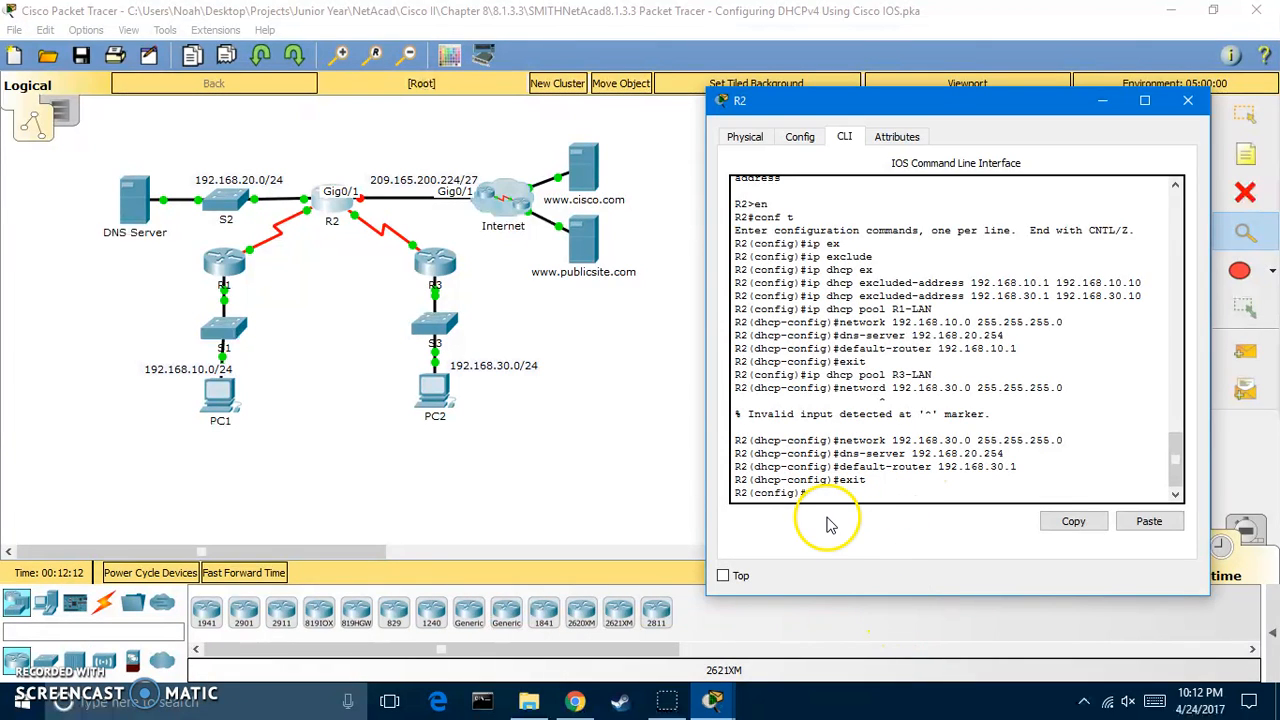
Configure R2's g0/1 with 'ip address dhcp' and close R2's window
{"action": "type", "text": "interface g0/1"}
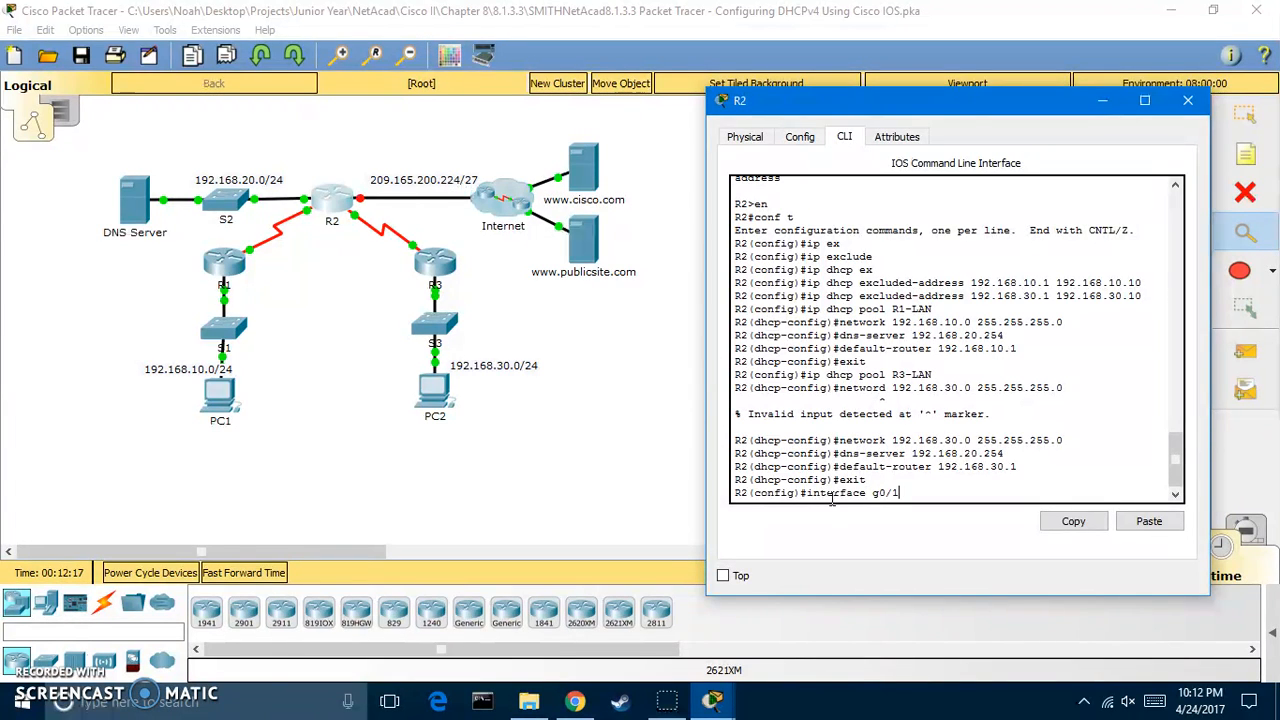
{"action": "key", "text": "Return"}
{"action": "type", "text": "ip address dhcp"}
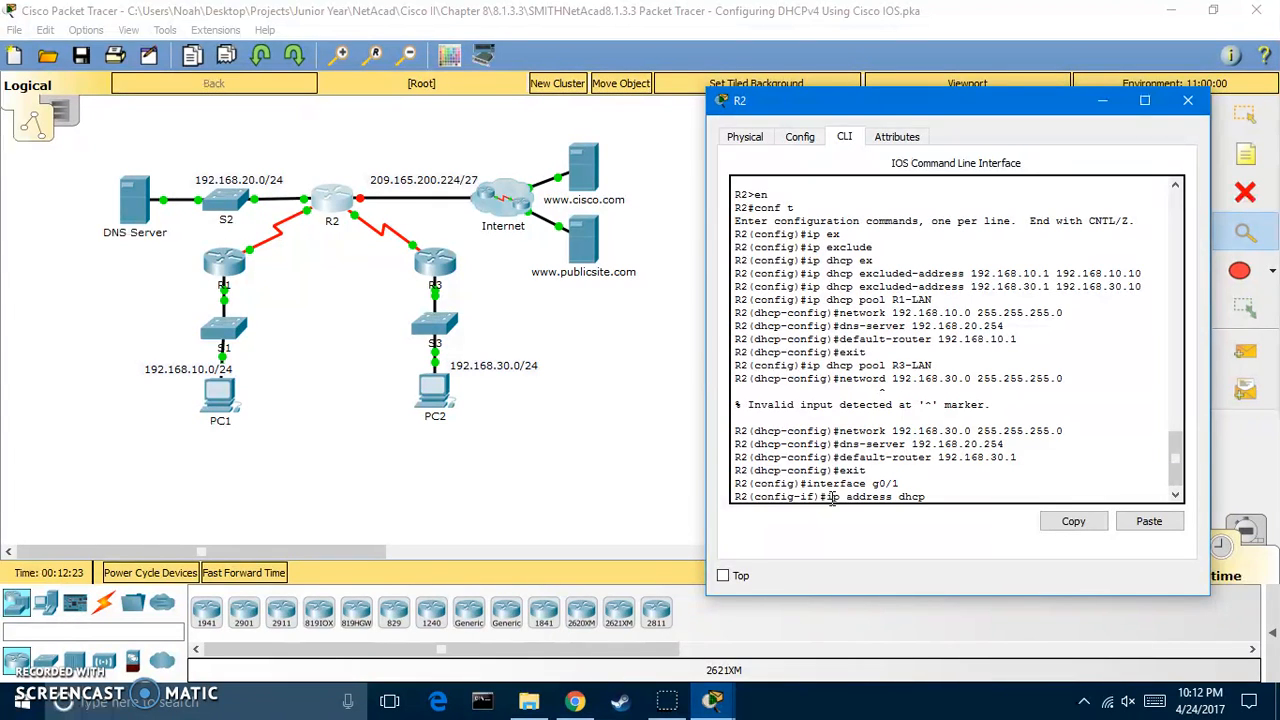
{"action": "key", "text": "Return"}
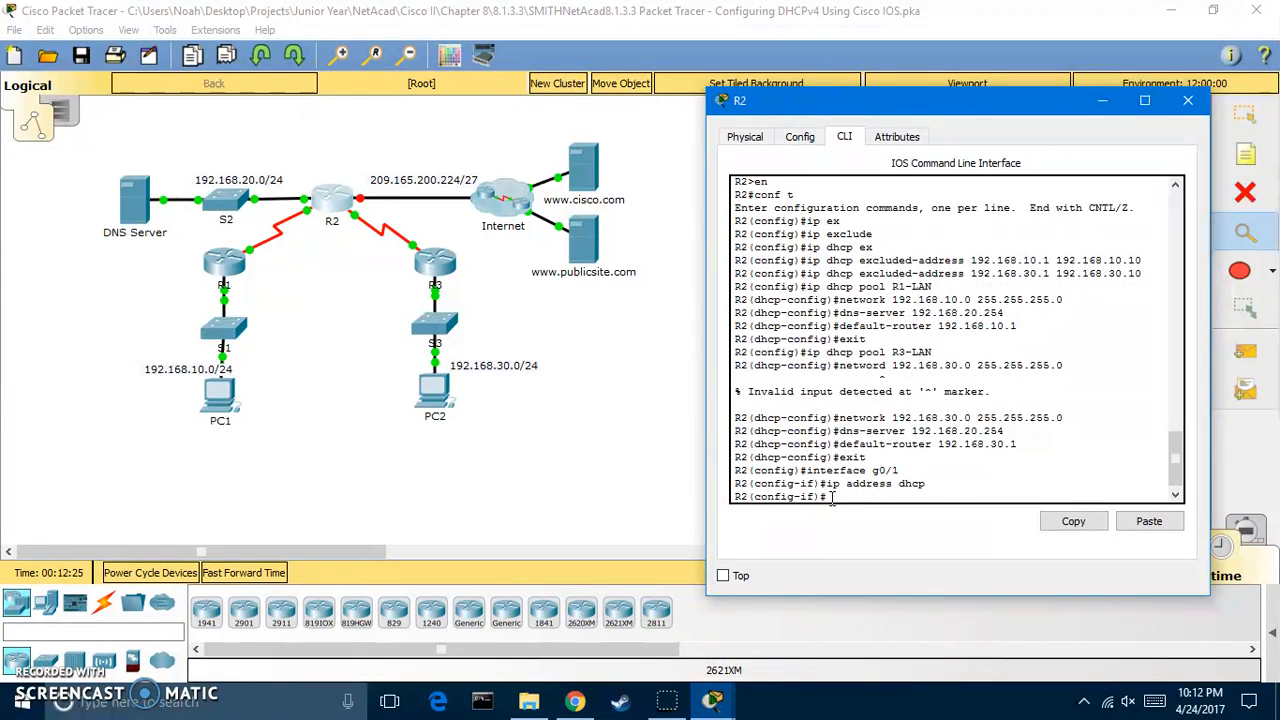
{"action": "left_click", "coordinate": [803, 497]}
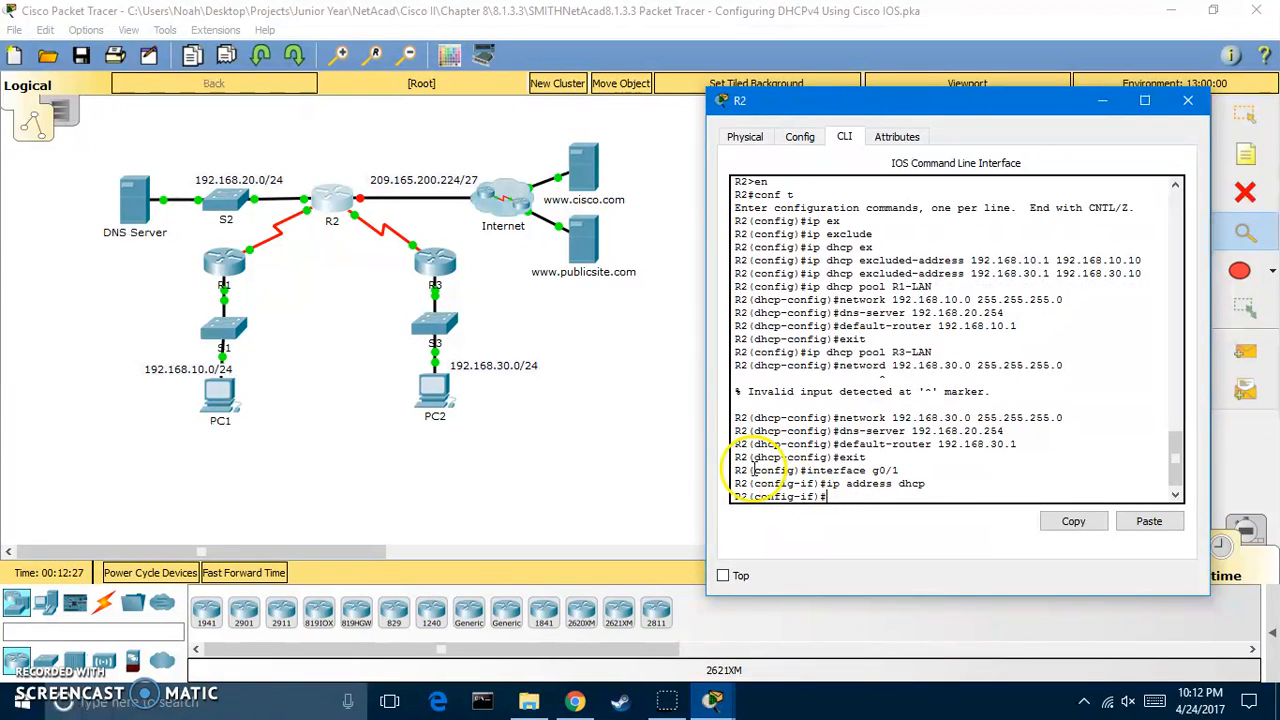
{"action": "left_click", "coordinate": [1188, 102]}
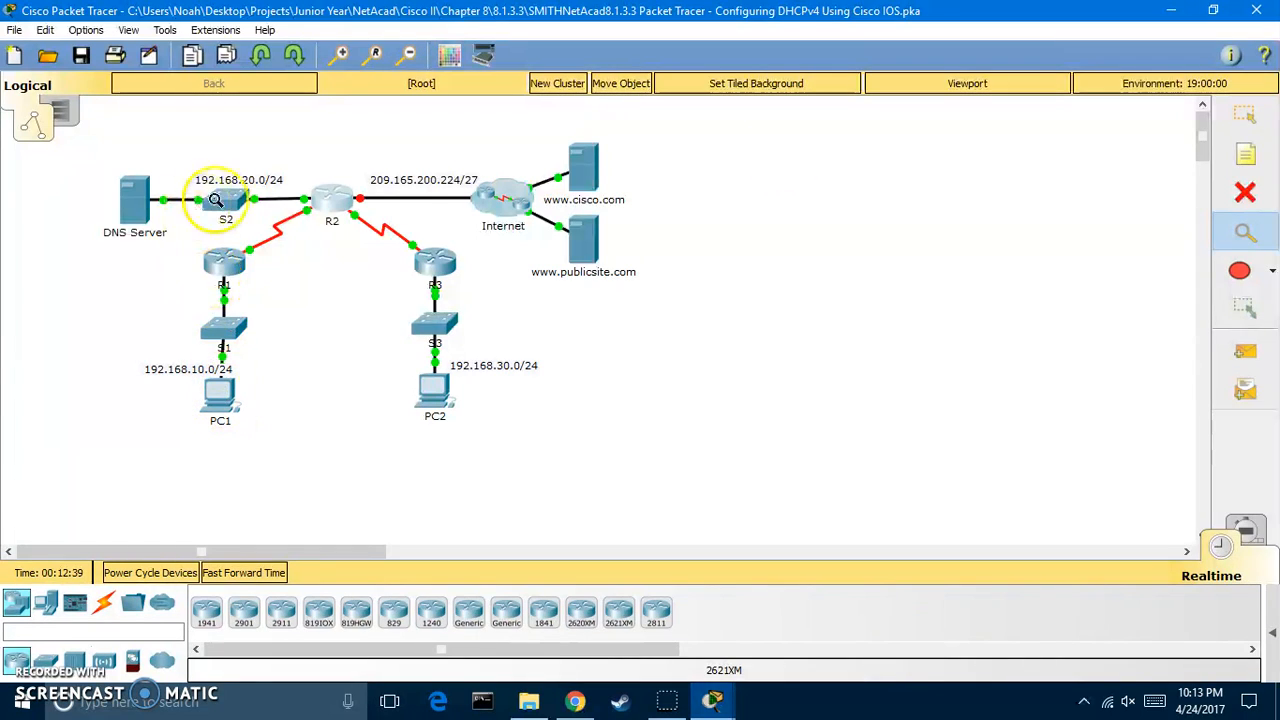
Switch PC1's IP configuration to DHCP so it obtains 192.168.10.11
{"action": "key", "text": "Escape"}
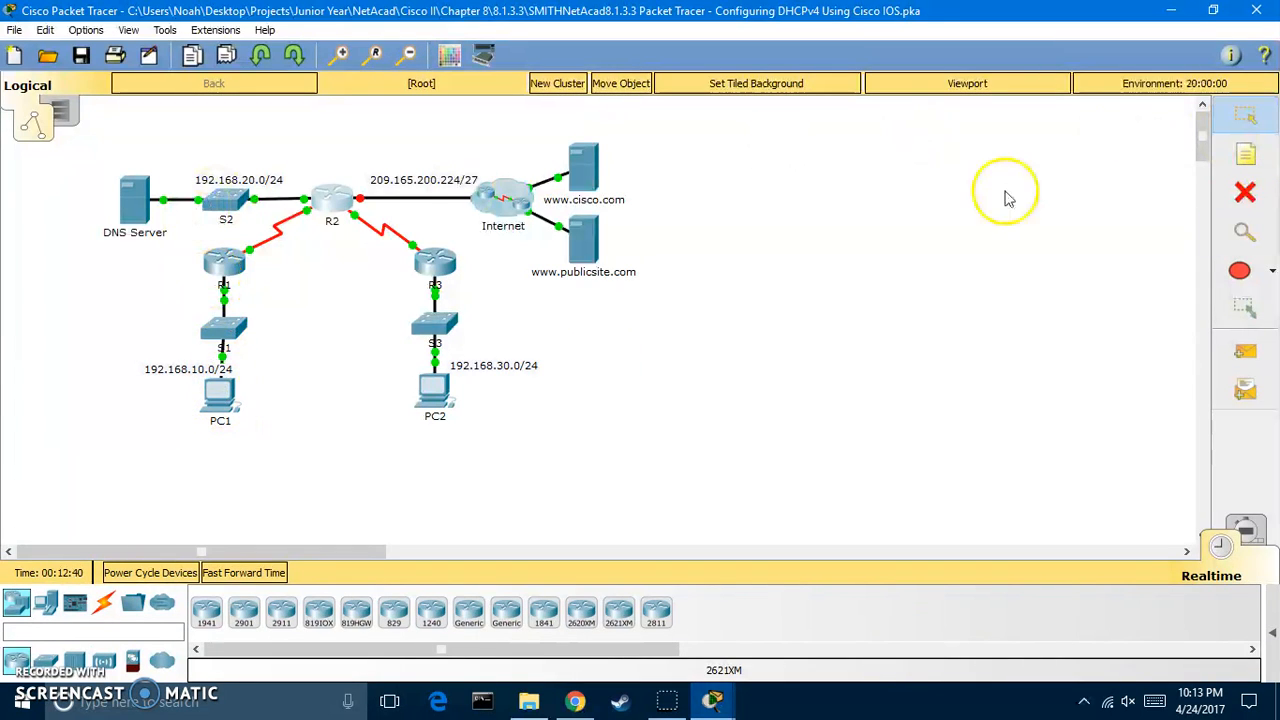
{"action": "left_click", "coordinate": [224, 390]}
{"action": "left_click", "coordinate": [345, 178]}
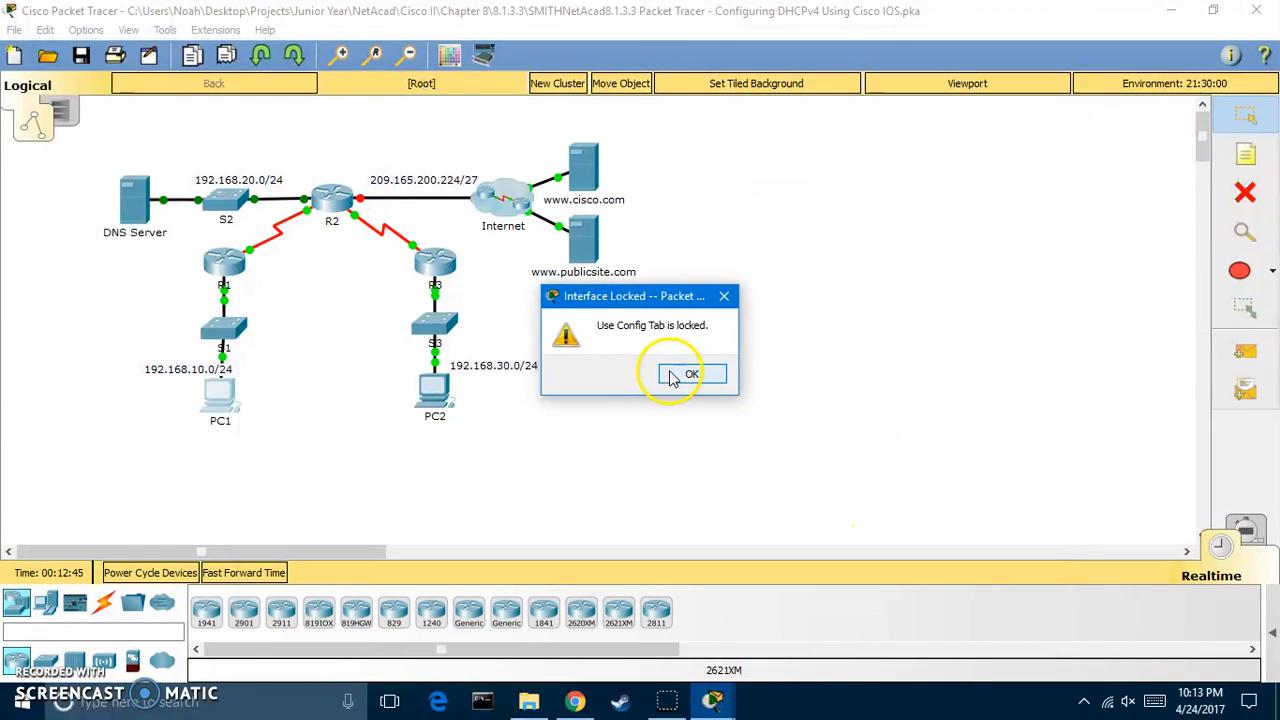
{"action": "left_click", "coordinate": [691, 373]}
{"action": "left_click", "coordinate": [214, 394]}
{"action": "left_click", "coordinate": [397, 170]}
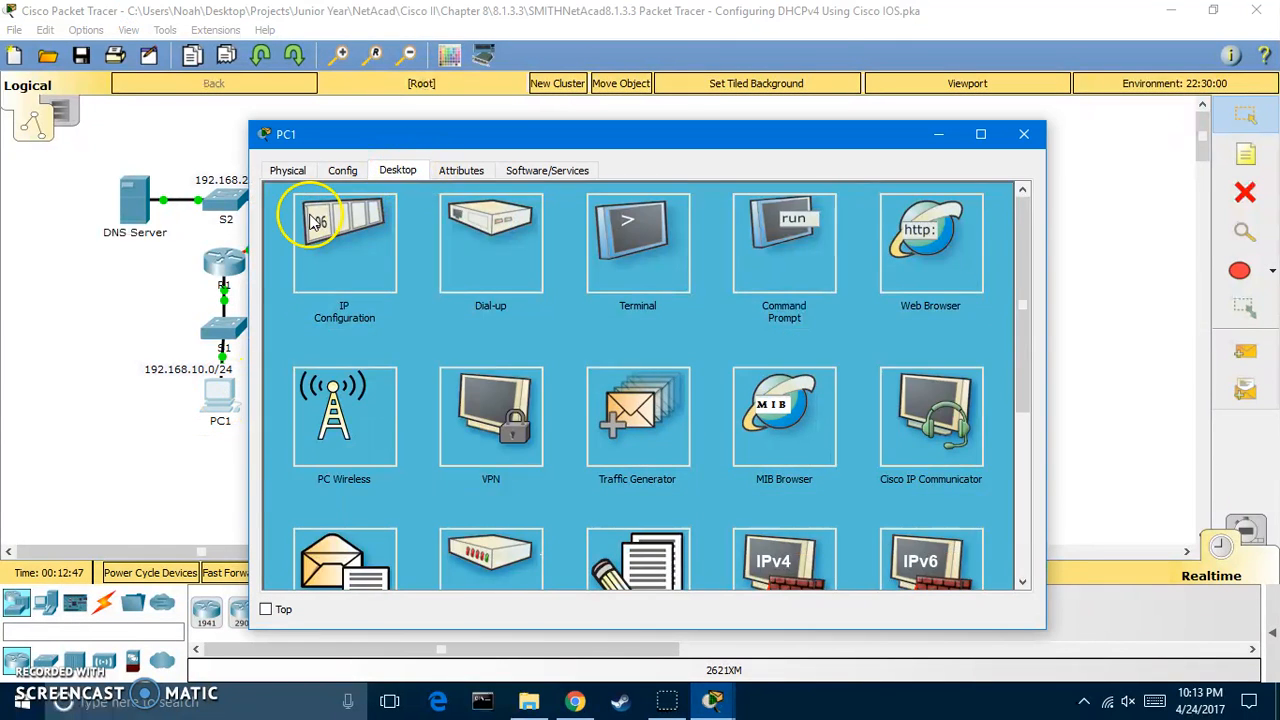
{"action": "left_click", "coordinate": [297, 214]}
{"action": "left_click", "coordinate": [633, 277]}
{"action": "type", "text": "192.168."}
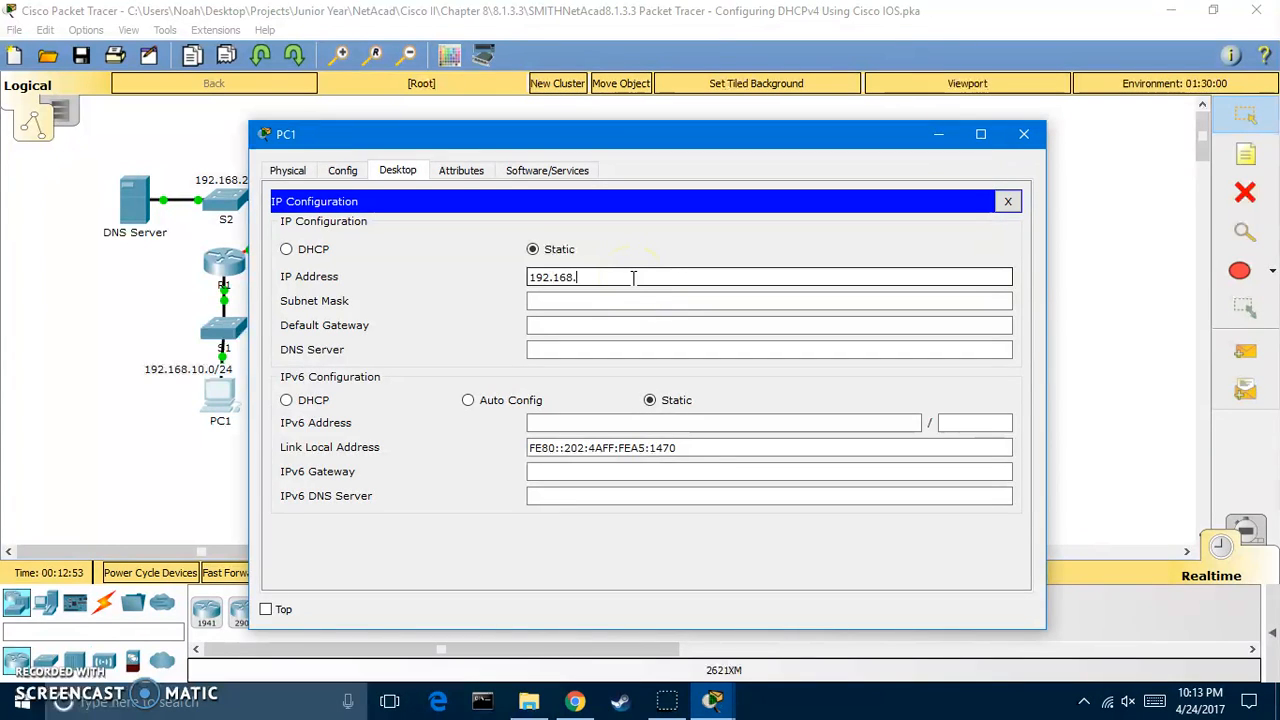
{"action": "left_click", "coordinate": [287, 250]}
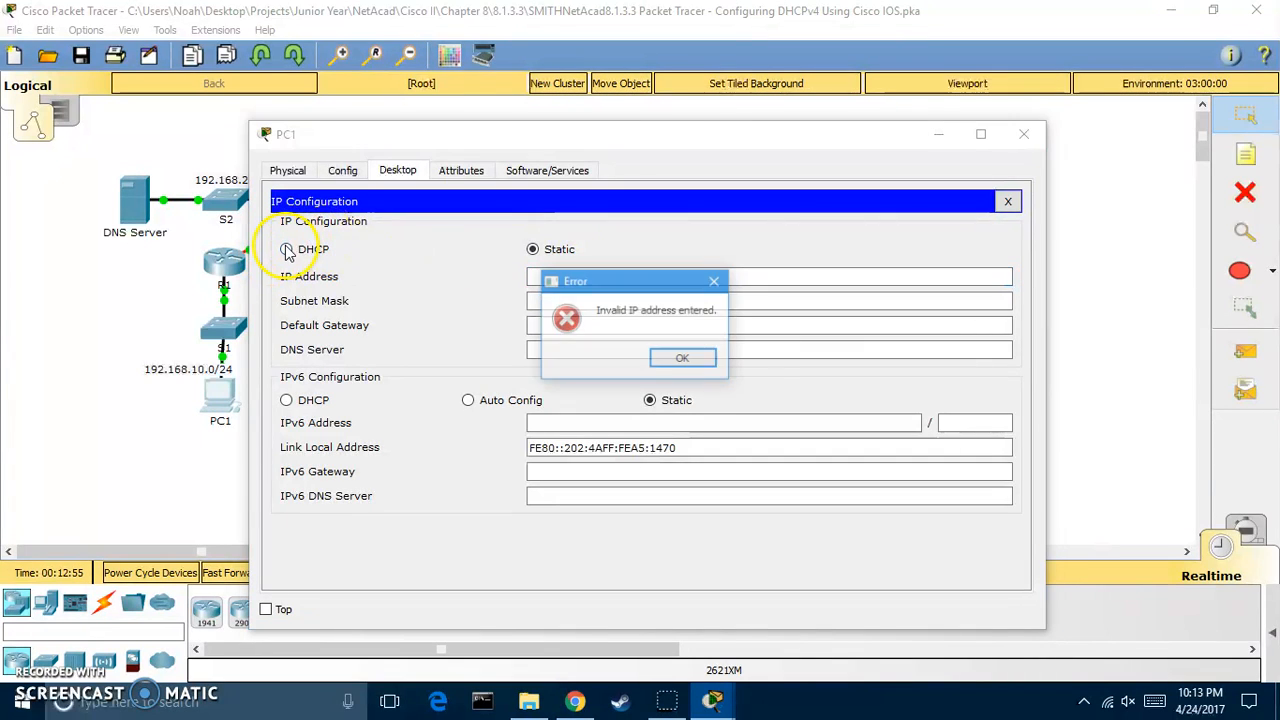
{"action": "left_click", "coordinate": [686, 358]}
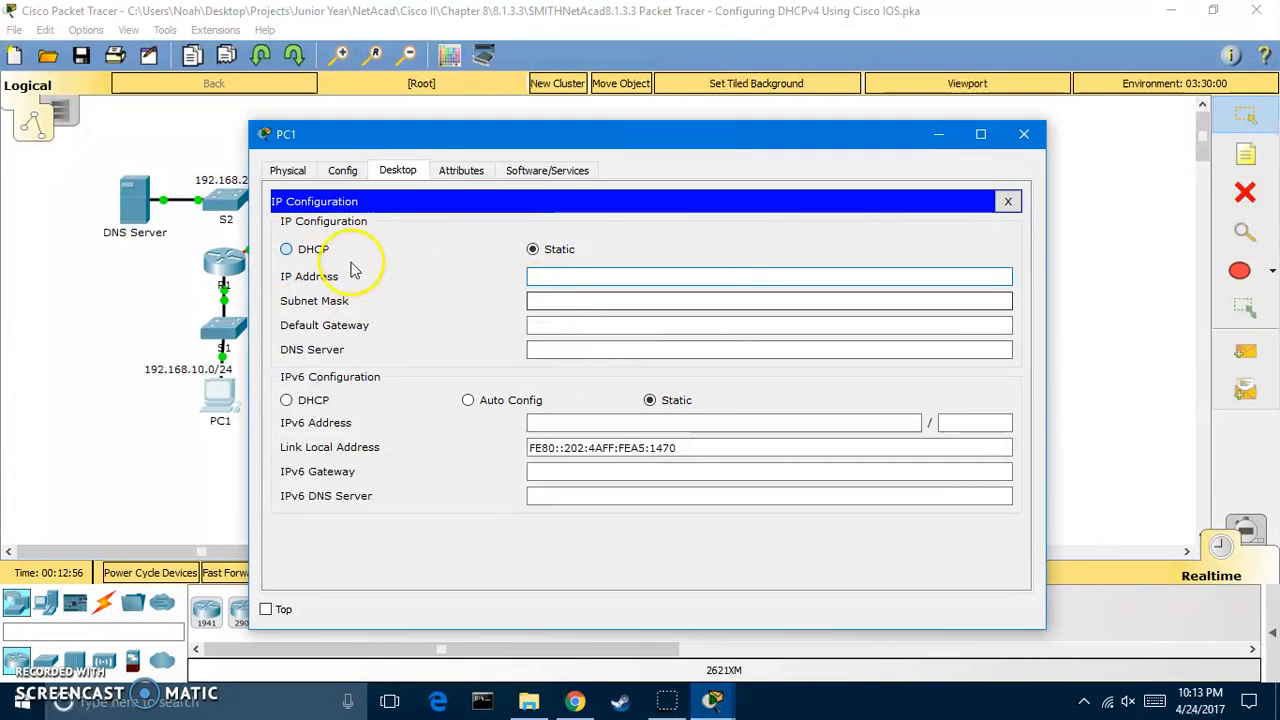
{"action": "left_click", "coordinate": [287, 250]}
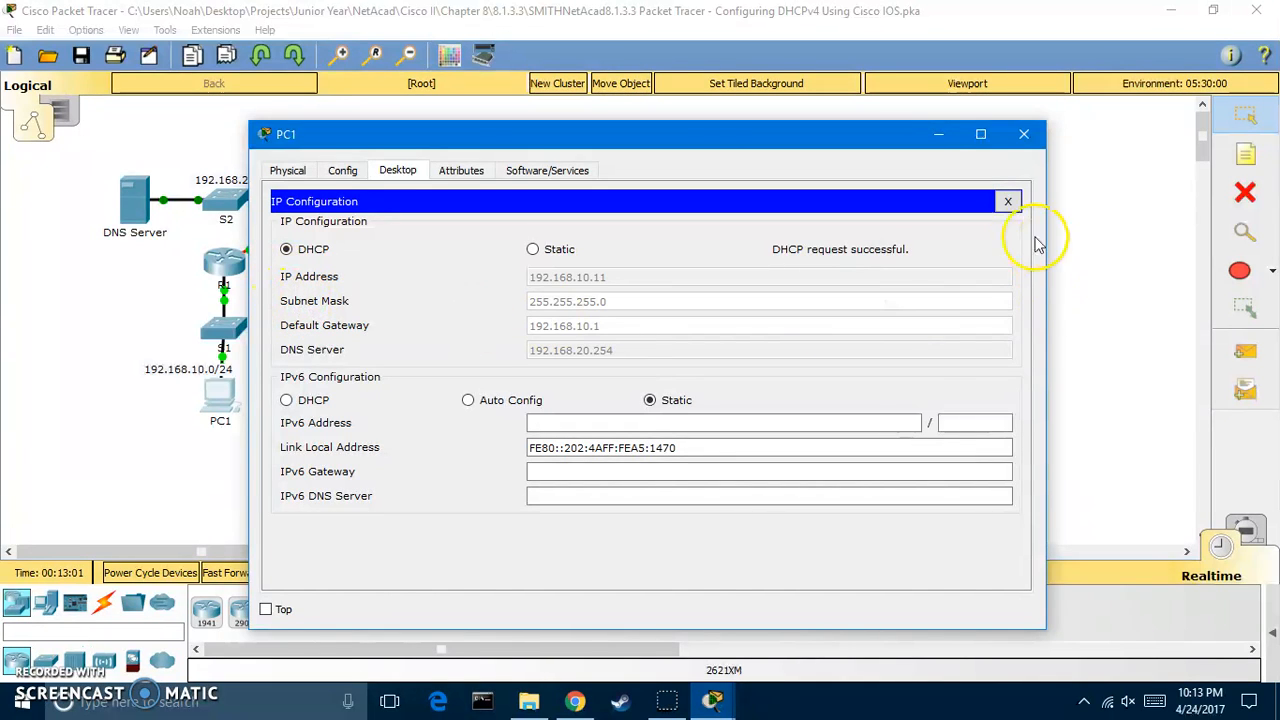
{"action": "left_click", "coordinate": [1020, 134]}
Switch PC2's IP configuration to DHCP so it obtains 192.168.30.11
{"action": "left_click", "coordinate": [434, 398]}
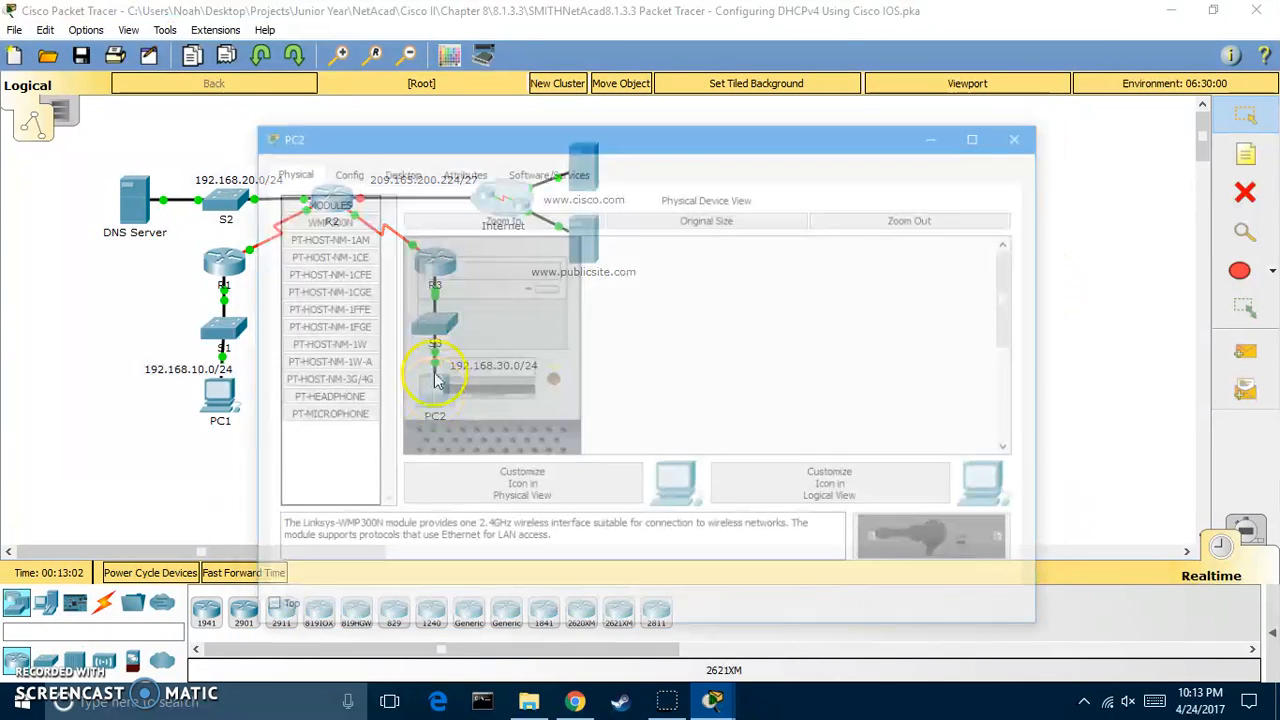
{"action": "left_click", "coordinate": [396, 171]}
{"action": "left_click", "coordinate": [345, 235]}
{"action": "left_click", "coordinate": [287, 249]}
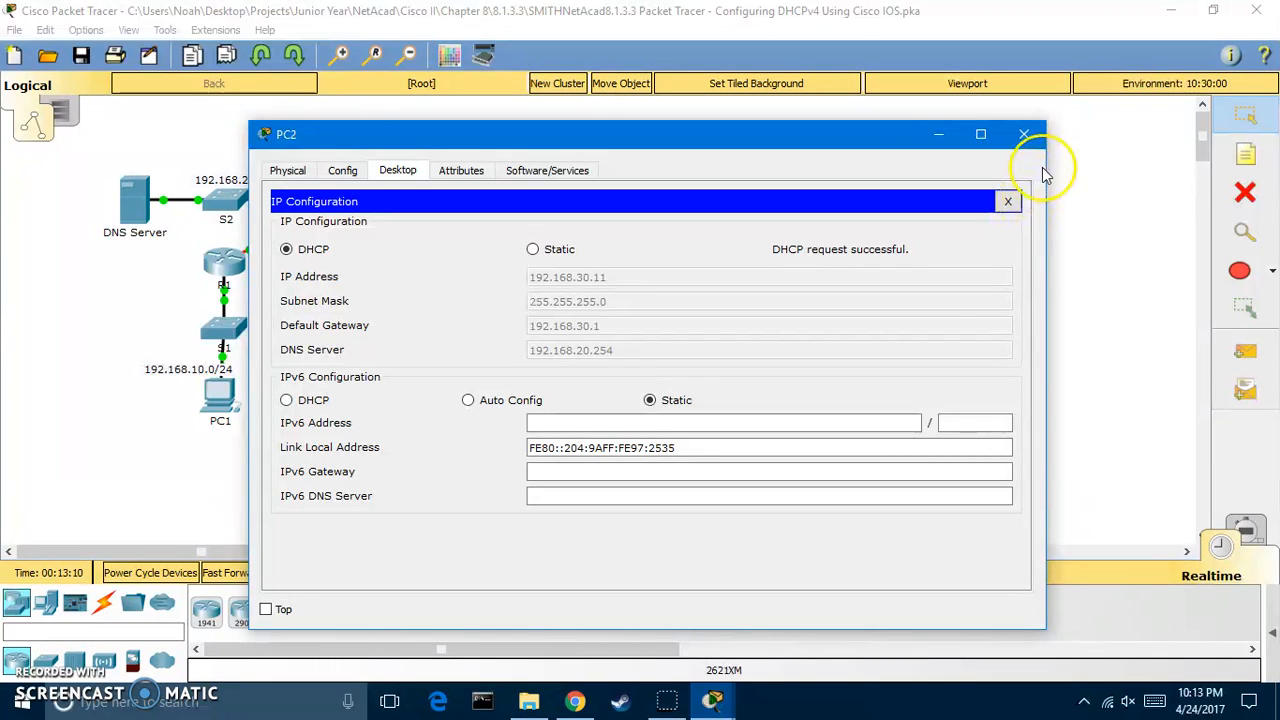
{"action": "left_click", "coordinate": [1040, 132]}
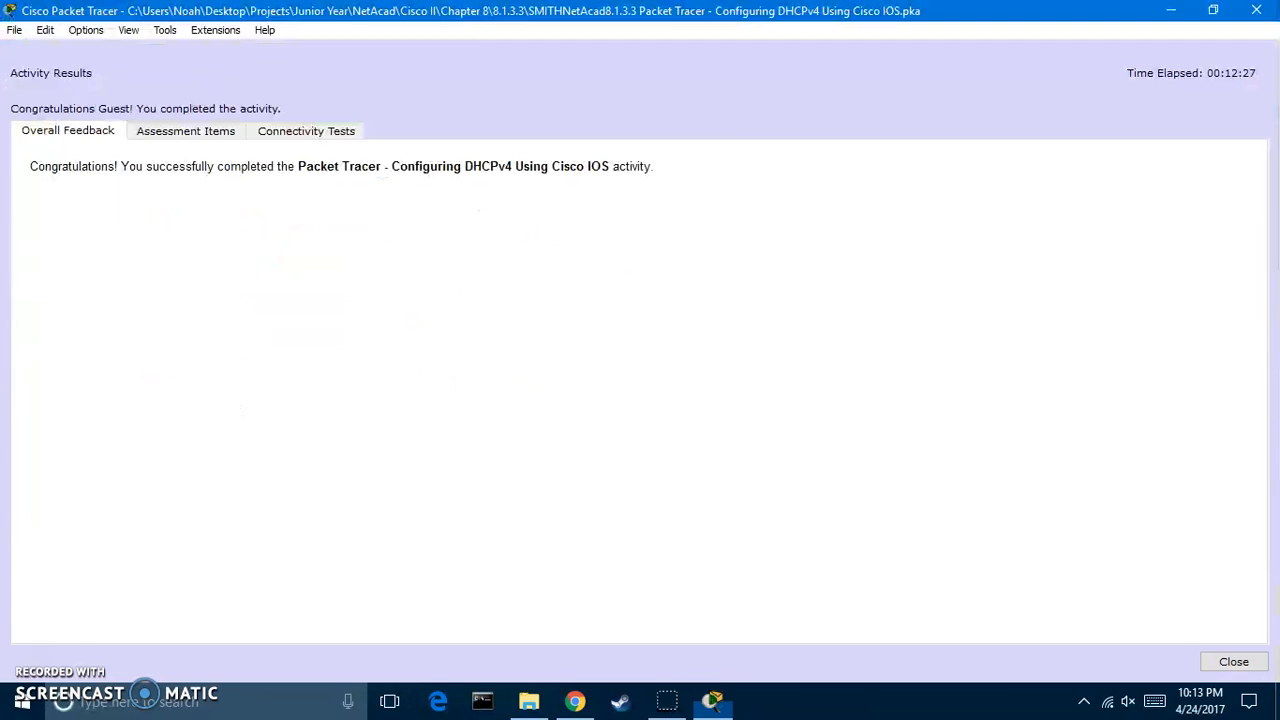
Check the Assessment Items list: all 21 items Correct, scoring 100/100
{"action": "left_click", "coordinate": [186, 131]}
{"action": "scroll", "coordinate": [293, 390], "scroll_direction": "down", "scroll_amount": 3}
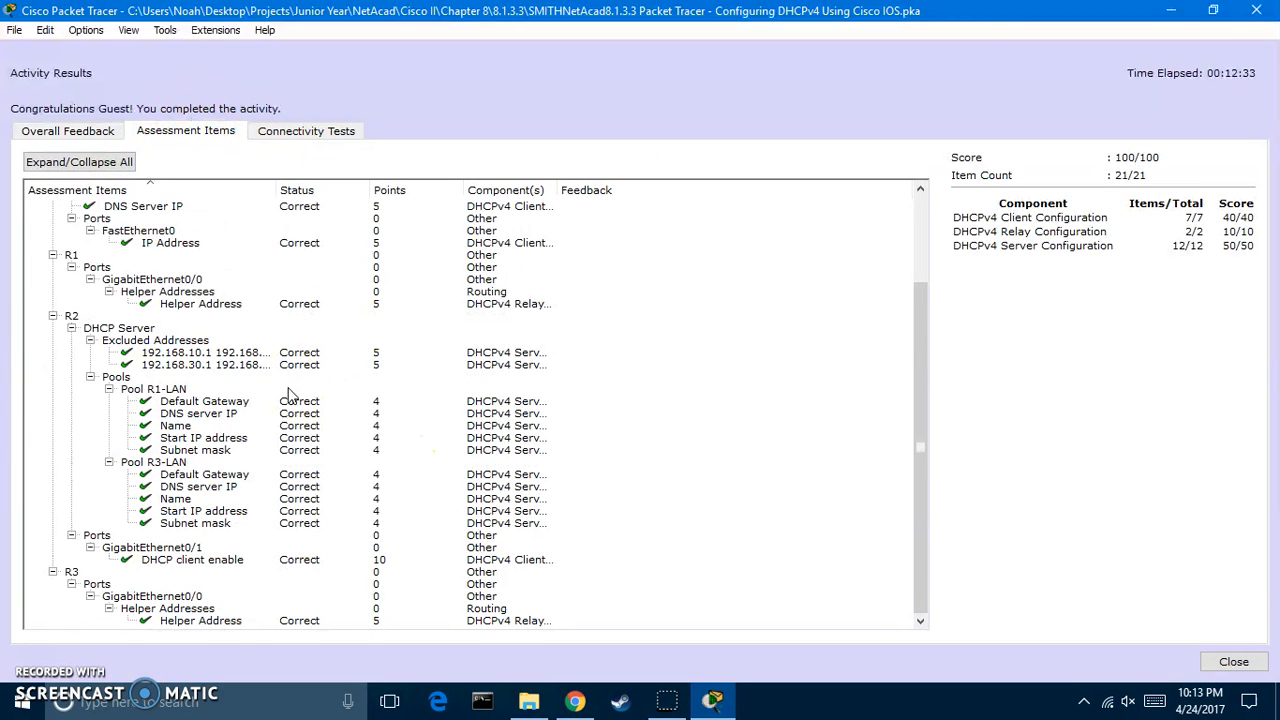
{"action": "scroll", "coordinate": [288, 394], "scroll_direction": "up", "scroll_amount": 3}
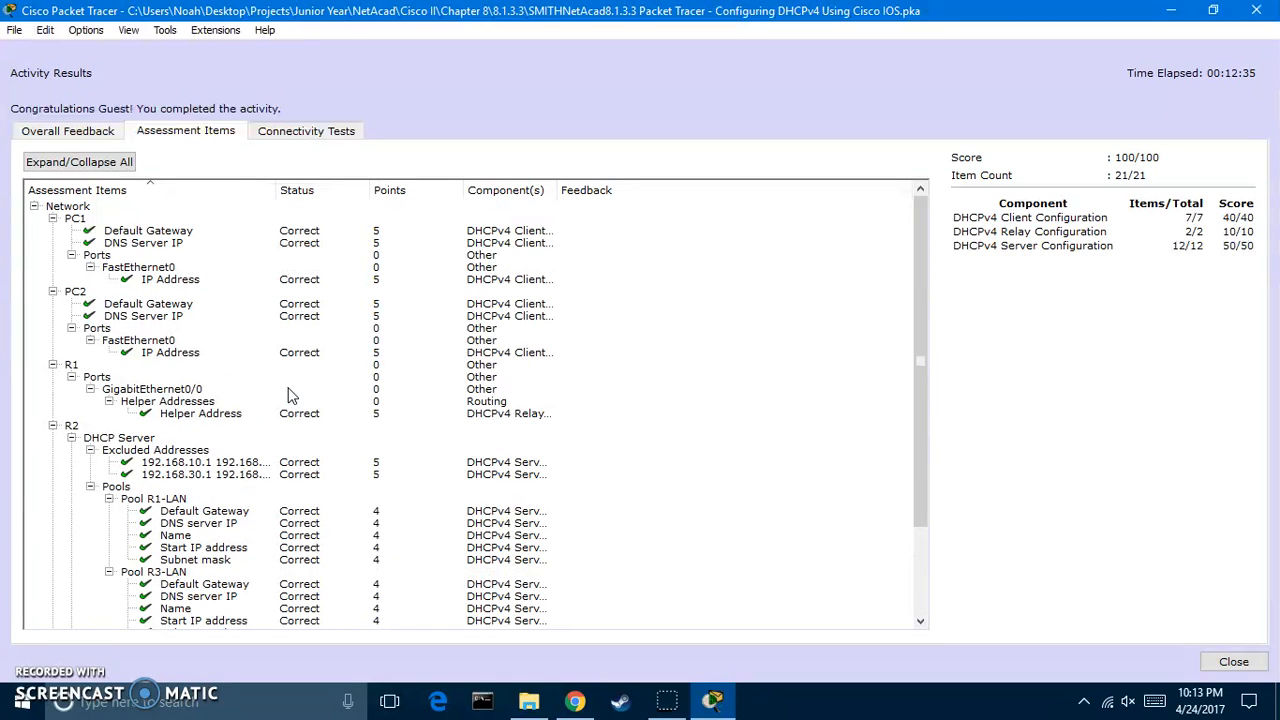
{"action": "left_click", "coordinate": [307, 380]}
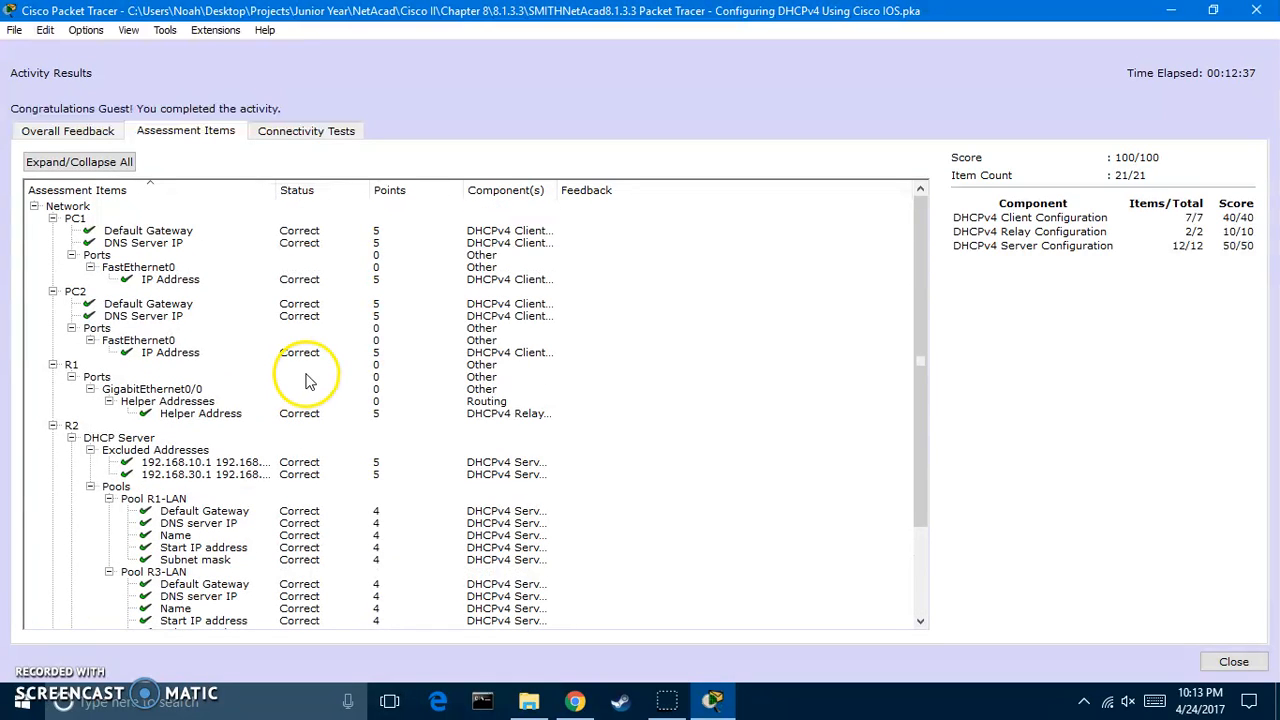